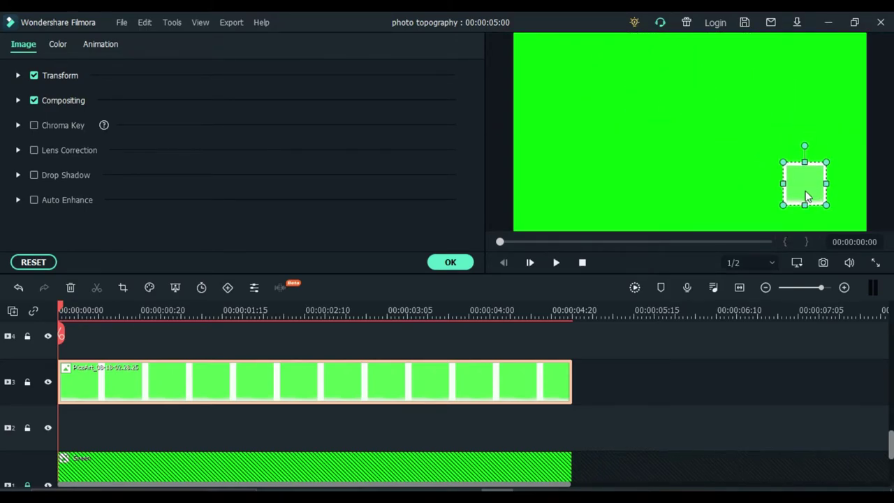
- Enable Chroma Key on the white PicsArt frame clip on track 3
click(28, 382)
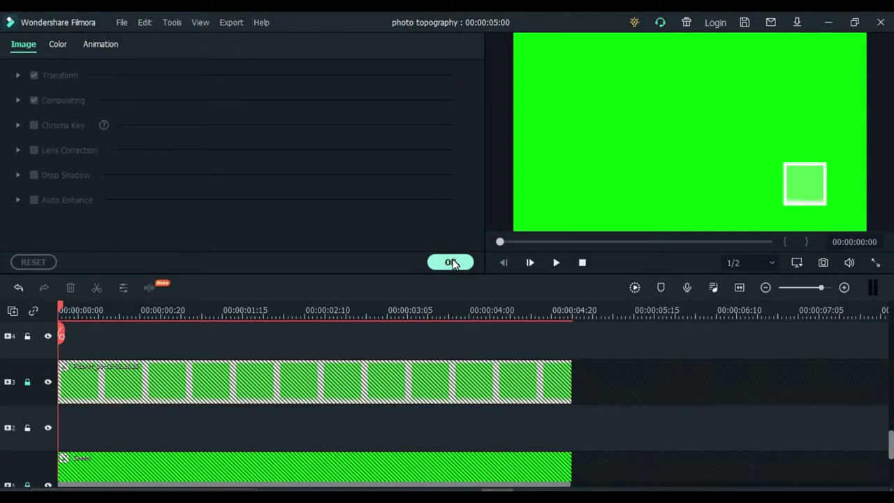
click(28, 382)
click(88, 381)
right_click(91, 387)
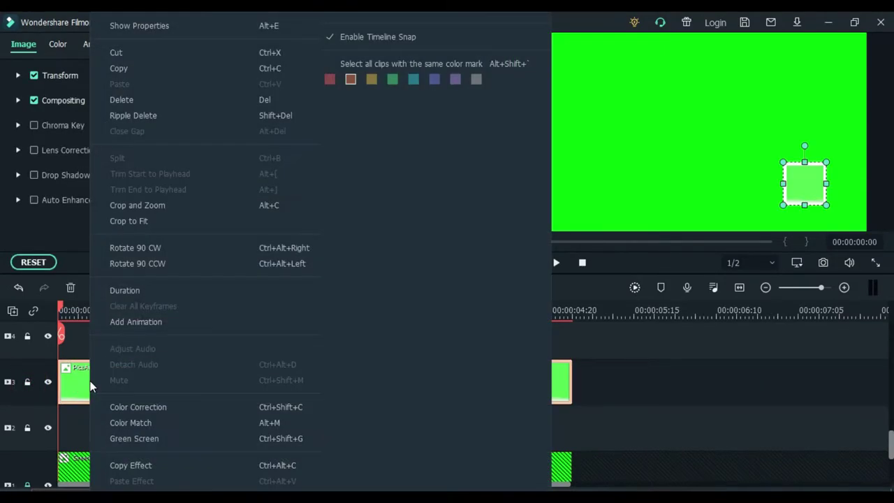
click(33, 125)
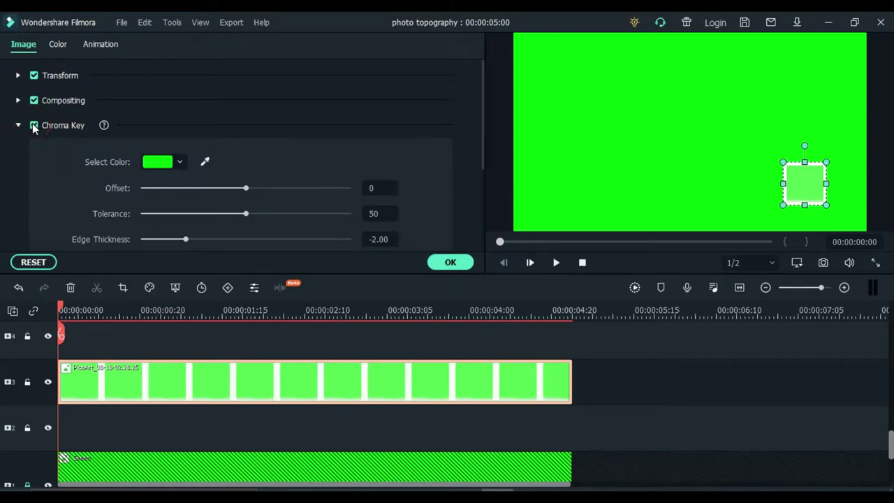
- Copy the keyed frame clip, lock track 3 and accept the clip settings
right_click(159, 371)
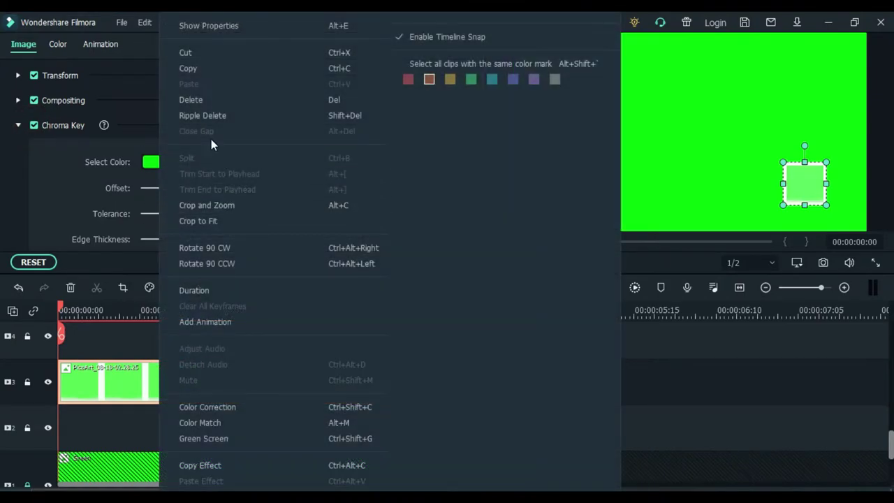
click(195, 70)
click(27, 382)
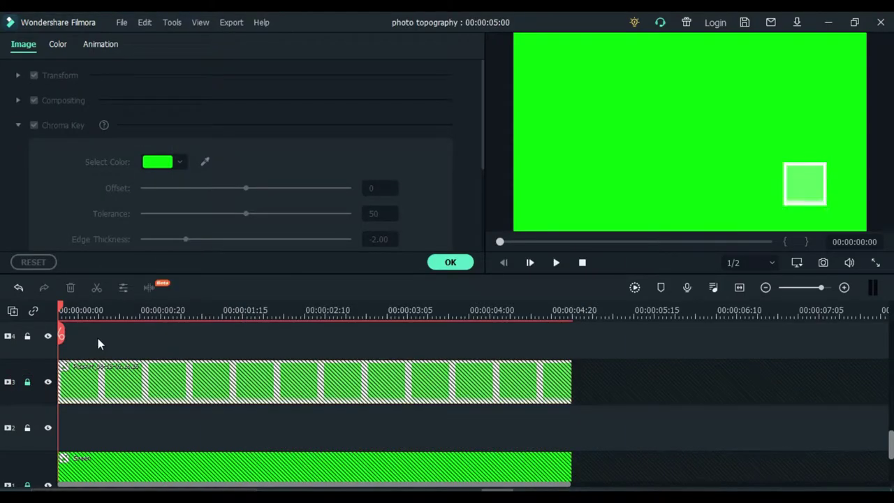
click(451, 262)
- Place the Screenshot_2020-03 photo on track 2 and shrink it to sit behind the frame in the lower right of the picture
drag(358, 185, 64, 440)
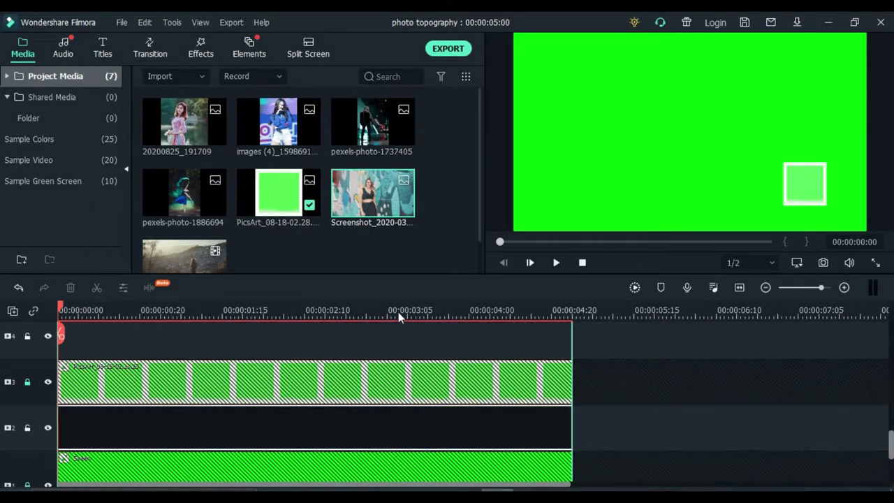
drag(867, 231, 747, 163)
mouse_move(807, 188)
mouse_down()
mouse_move(807, 180)
mouse_move(809, 202)
mouse_move(824, 182)
mouse_up()
click(833, 170)
- Enlarge the lower-right frame on track 3 so that it surrounds the photo
click(798, 262)
click(765, 337)
click(660, 407)
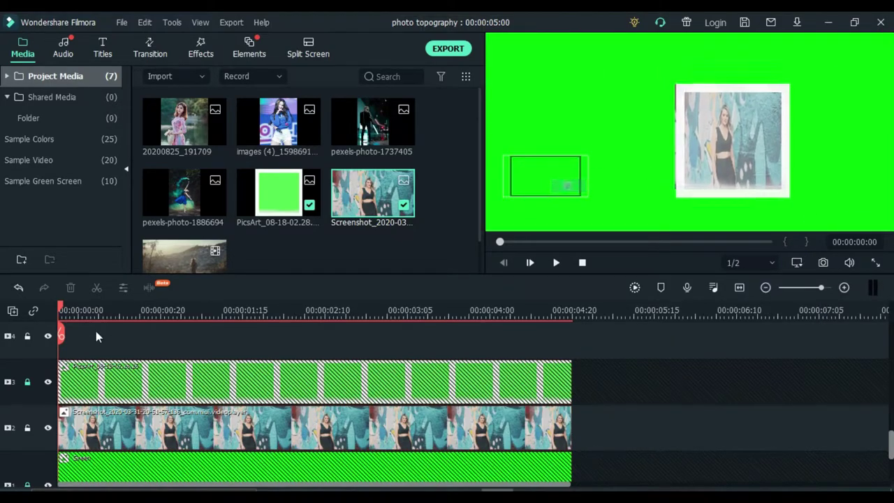
click(757, 125)
double_click(757, 124)
drag(757, 124, 739, 115)
drag(770, 188, 785, 203)
- Tilt the lower-right frame counter-clockwise and lock track 3
click(797, 263)
mouse_move(769, 338)
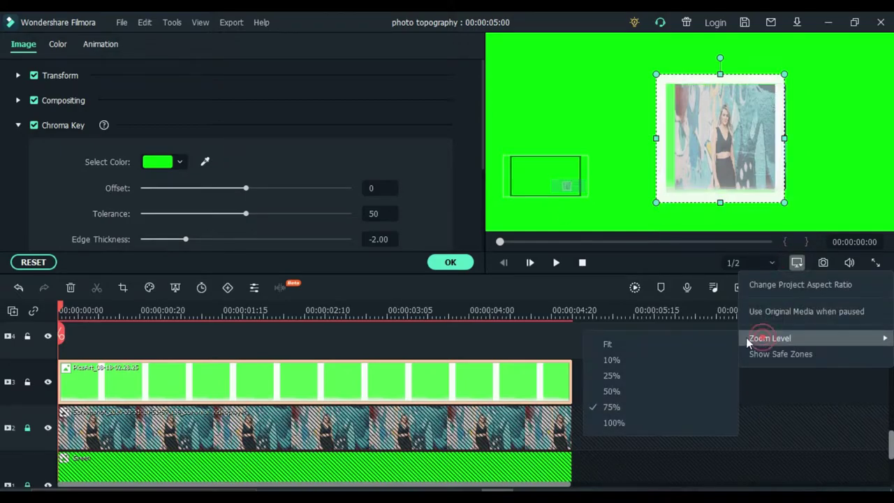
click(663, 342)
drag(792, 142, 781, 147)
click(27, 381)
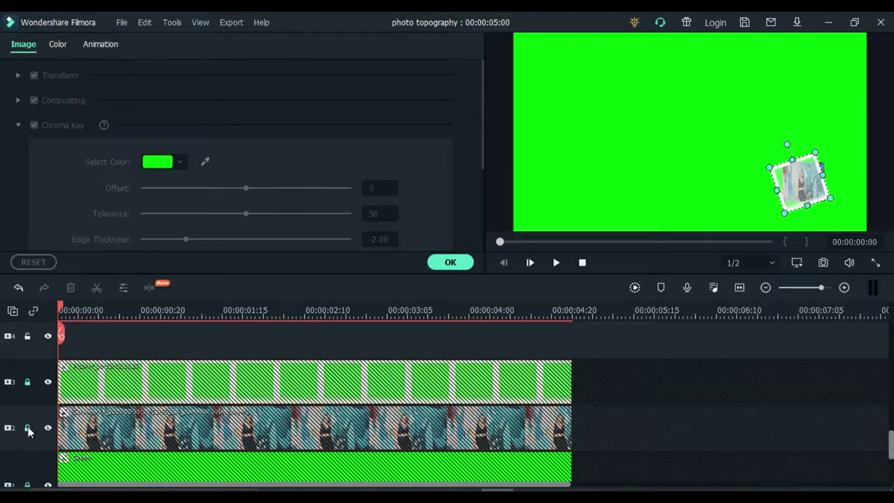
- Unlock track 2 and align the photo with its tilted frame
click(27, 428)
click(798, 174)
click(797, 263)
mouse_move(759, 337)
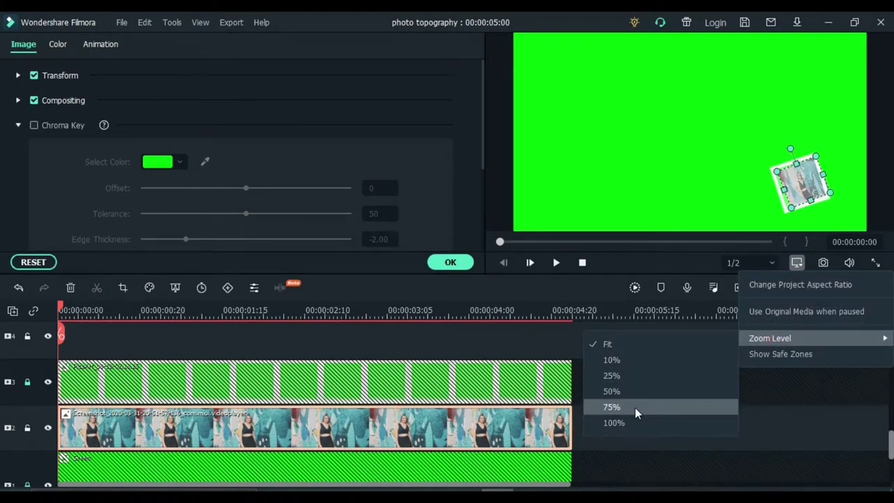
click(636, 406)
right_click(796, 137)
drag(723, 150, 706, 139)
- Fine-tune the lower-right photo's tilt and stretch its right and bottom edges to fill the frame
click(804, 379)
drag(666, 66, 669, 64)
drag(749, 112, 752, 112)
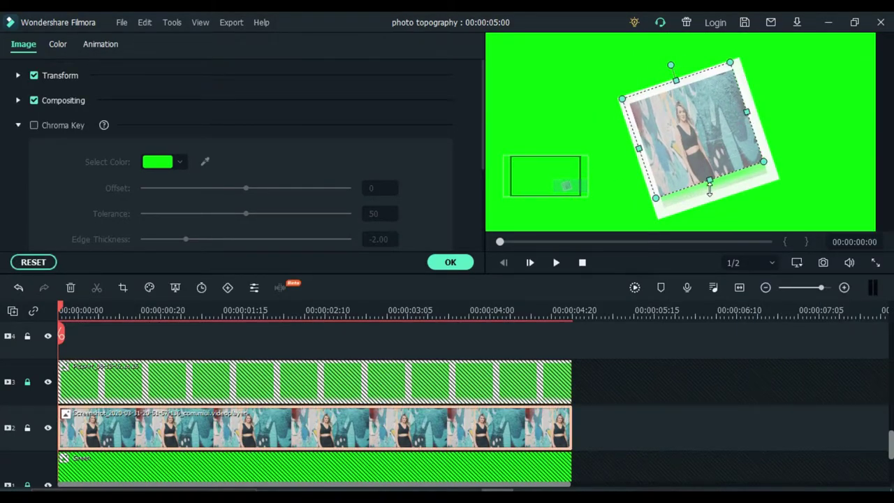
drag(708, 183, 712, 194)
click(797, 92)
click(451, 262)
click(797, 262)
mouse_move(761, 337)
click(672, 338)
- Paste a copy of the frame clip and place it at the start of track 5
scroll(882, 425, up, 2)
click(278, 192)
right_click(98, 390)
click(128, 58)
drag(122, 403, 123, 372)
drag(570, 304, 498, 322)
click(168, 310)
- Move the track 5 frame to the upper right of the picture and lock its track
double_click(213, 368)
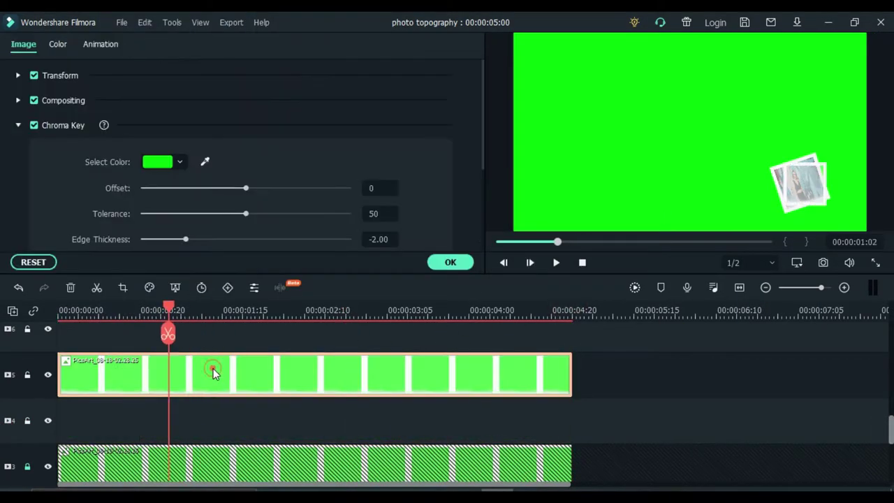
drag(679, 147, 800, 94)
click(450, 262)
click(29, 420)
click(28, 420)
click(28, 376)
- Add pexels-photo-1737405 to track 4, shrink it behind the upper-right frame and lock the track
drag(372, 126, 59, 421)
drag(761, 232, 804, 112)
click(27, 421)
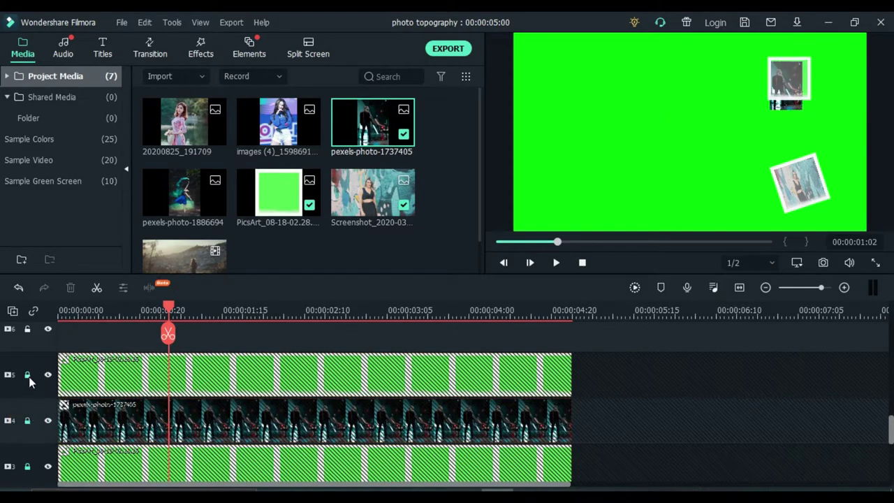
- Unlock track 5, reposition the upper-right frame and lengthen it downward to cover the photo's height
click(27, 375)
click(797, 263)
click(599, 398)
click(796, 263)
mouse_move(776, 338)
click(635, 401)
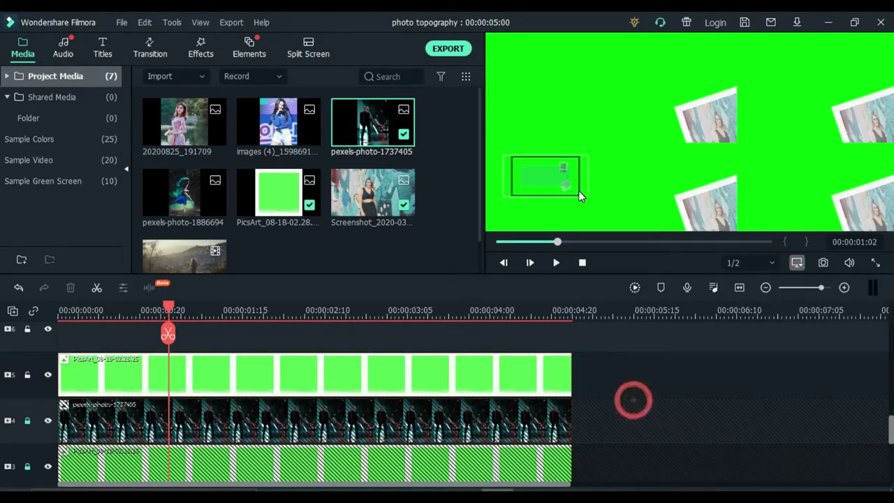
click(797, 113)
double_click(797, 113)
drag(797, 113, 795, 118)
drag(809, 179, 809, 210)
- Adjust the sides of the upper-right frame to the photo's width and lock track 5
drag(867, 137, 850, 138)
drag(755, 138, 757, 138)
click(27, 375)
click(450, 262)
click(798, 262)
click(637, 374)
- Paste another frame clip onto track 7, move the frame to the upper left of the picture and lock the track
click(279, 192)
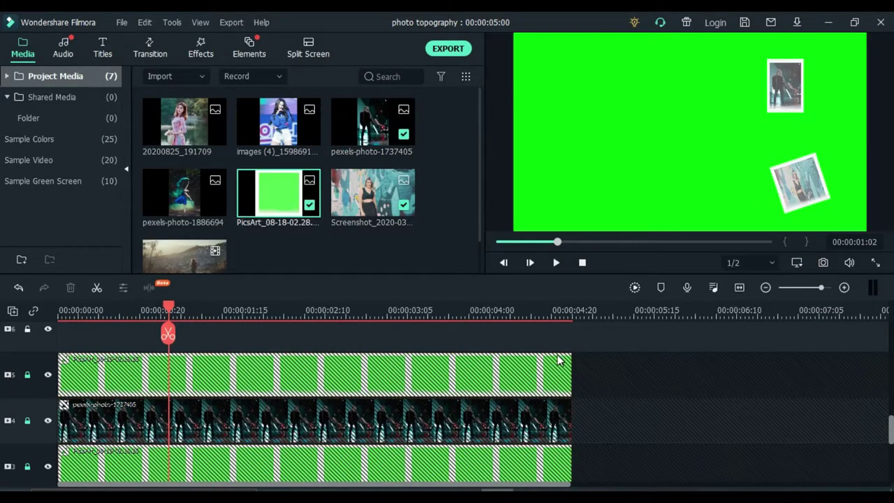
key(ctrl+v)
drag(315, 336, 208, 324)
click(217, 309)
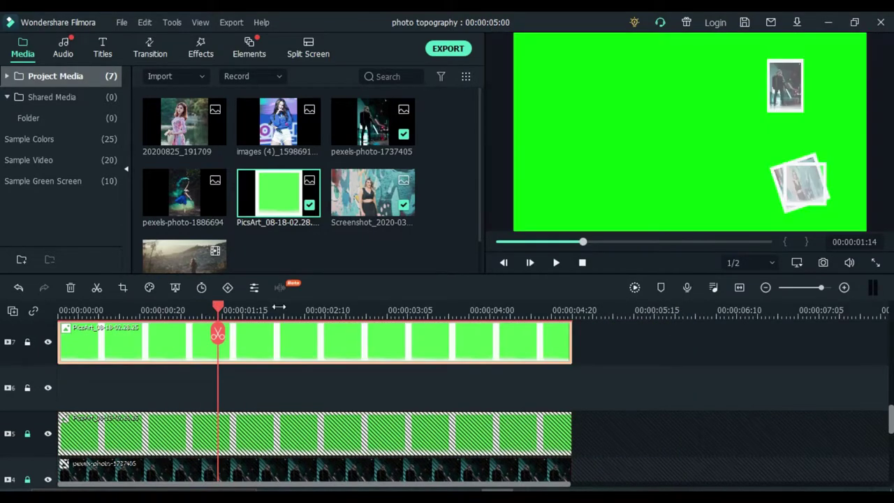
drag(639, 175, 573, 76)
click(28, 342)
- Add pexels-photo-1886694 to track 6, shrink it behind the upper-left frame and lock the track
mouse_move(184, 195)
mouse_down()
mouse_move(107, 371)
mouse_move(448, 343)
mouse_move(435, 347)
mouse_up()
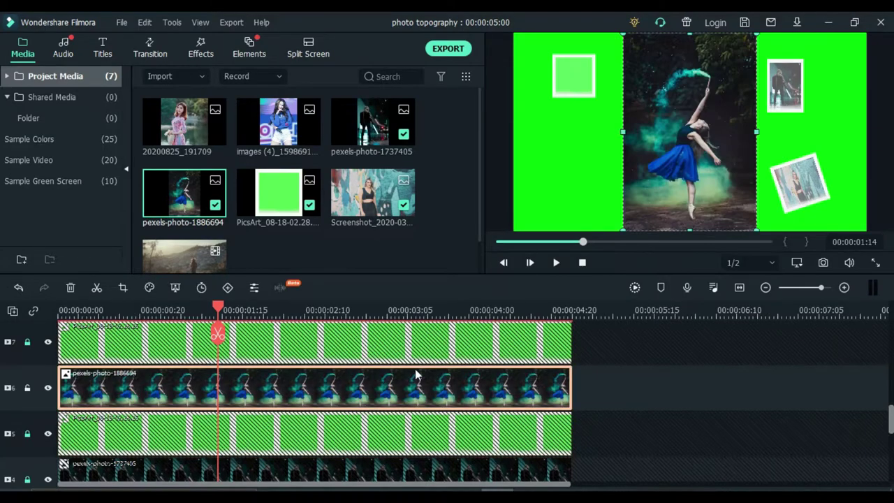
drag(686, 144, 670, 102)
drag(649, 75, 575, 88)
drag(596, 123, 587, 109)
drag(570, 78, 580, 79)
drag(595, 111, 592, 109)
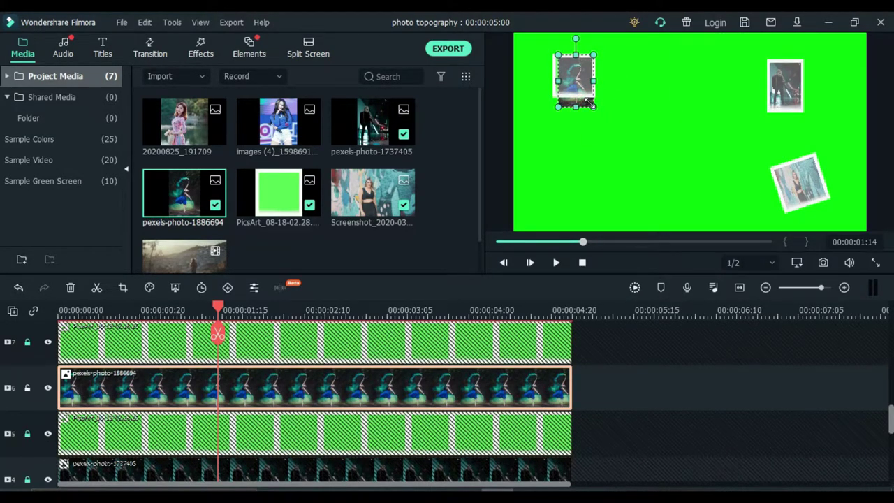
click(27, 387)
- Narrow and lengthen the upper-left frame on track 7 to fit its photo, and lock the track
click(27, 341)
double_click(296, 349)
click(798, 262)
mouse_move(794, 336)
click(629, 392)
click(27, 342)
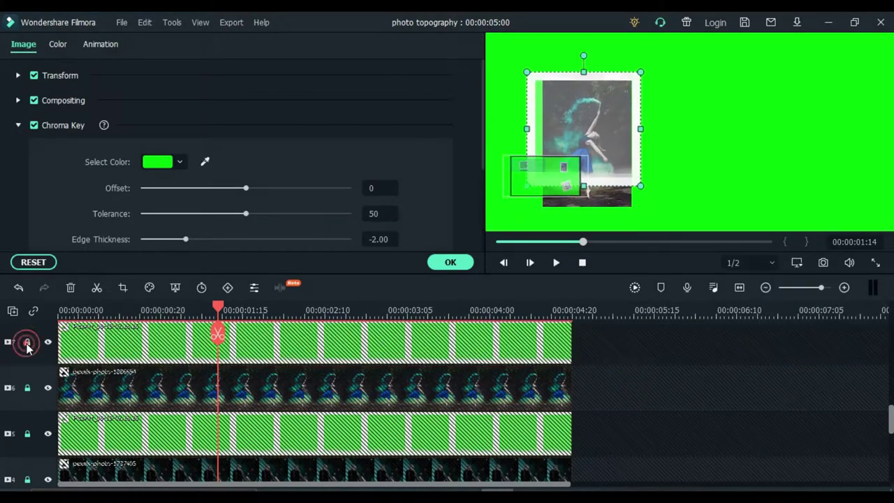
click(27, 342)
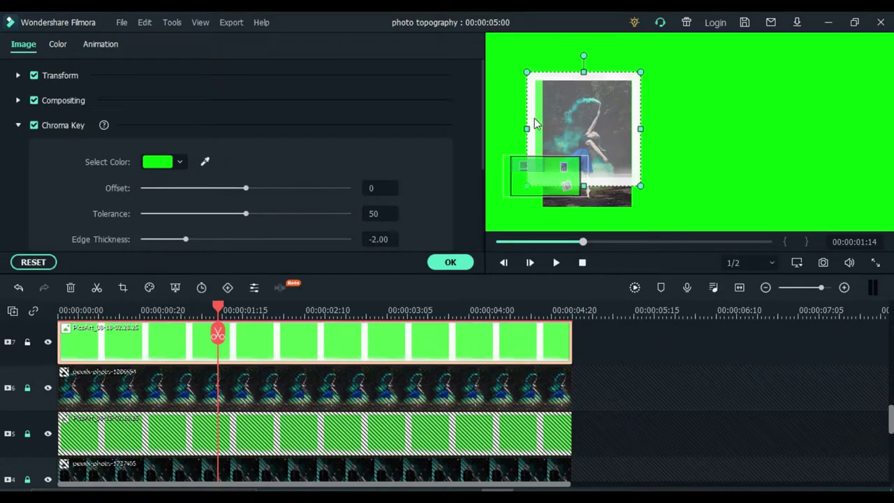
drag(527, 128, 540, 129)
drag(640, 128, 637, 129)
drag(588, 187, 585, 214)
click(515, 220)
click(797, 263)
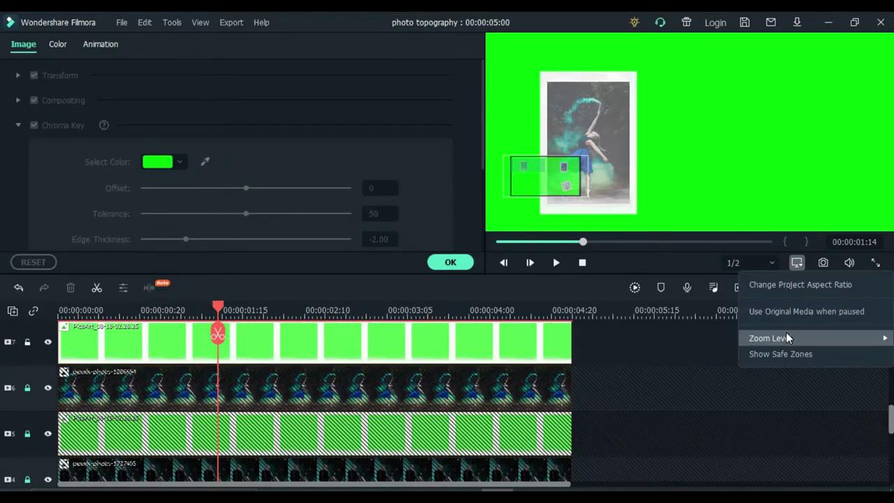
click(663, 343)
click(450, 262)
click(27, 341)
- Paste another frame clip onto track 9, locking it, and add the 20200825_191709 photo to track 8
scroll(622, 314, up, 2)
right_click(398, 381)
click(419, 60)
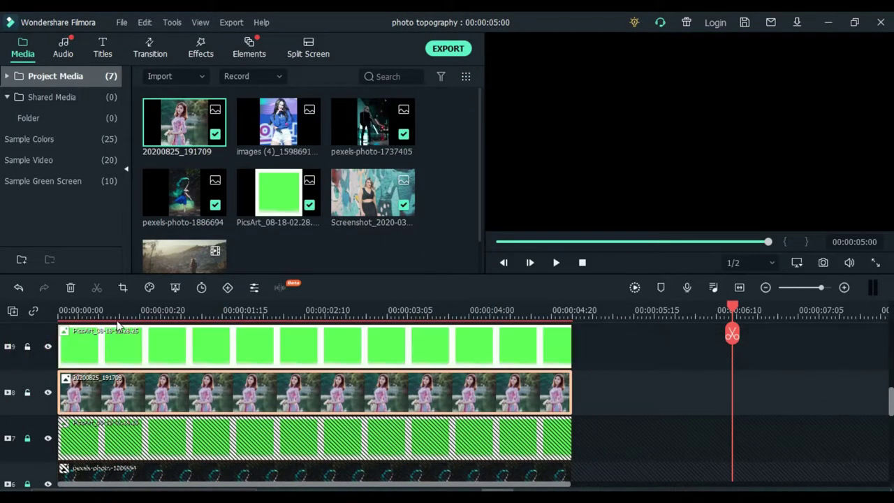
click(117, 323)
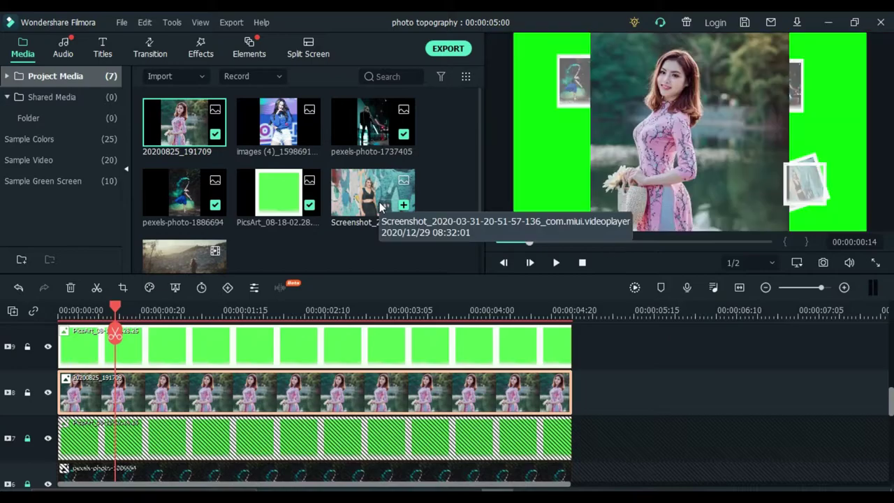
click(28, 346)
- Shrink the 20200825_191709 photo into the lower left of the picture, tilt it clockwise and lock track 8
drag(677, 123, 684, 127)
drag(639, 86, 598, 190)
drag(643, 229, 589, 187)
mouse_move(592, 137)
mouse_down()
mouse_move(609, 153)
mouse_move(602, 151)
mouse_up()
click(26, 392)
- Unlock track 9 and move its frame over the lower-left photo, tilted to match
click(27, 346)
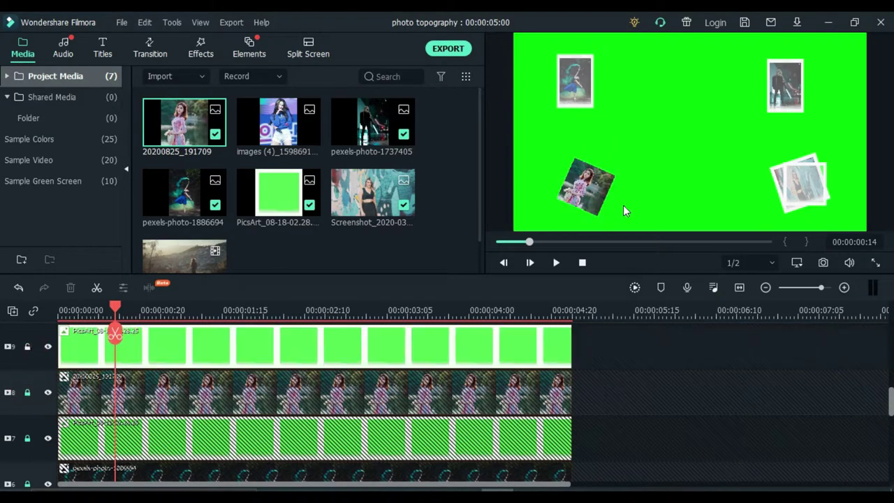
double_click(811, 172)
drag(810, 172, 556, 168)
click(796, 263)
mouse_move(772, 337)
click(617, 407)
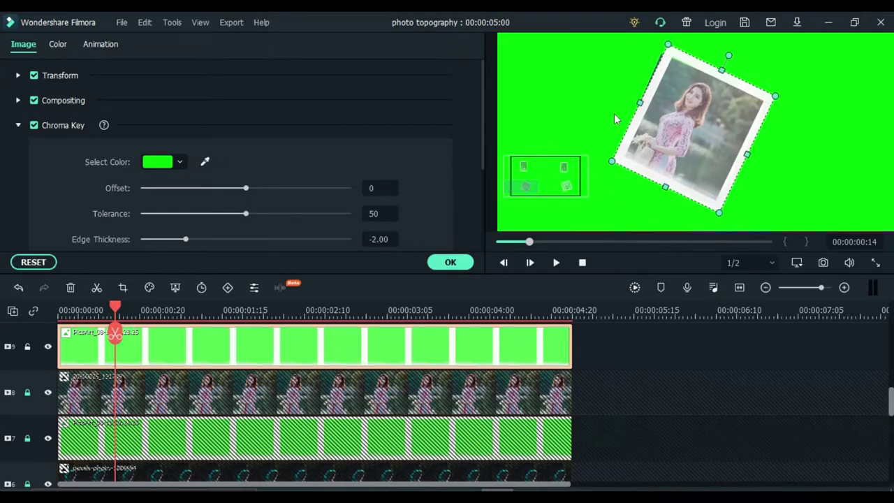
- Stretch the left edge of the lower-left frame around its photo and lock track 9
drag(640, 102, 636, 102)
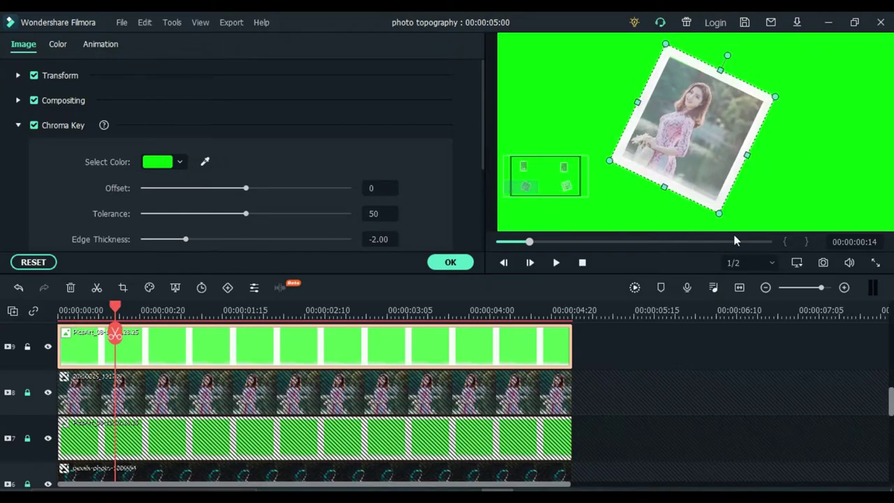
click(796, 263)
mouse_move(780, 339)
click(668, 343)
click(708, 176)
click(796, 263)
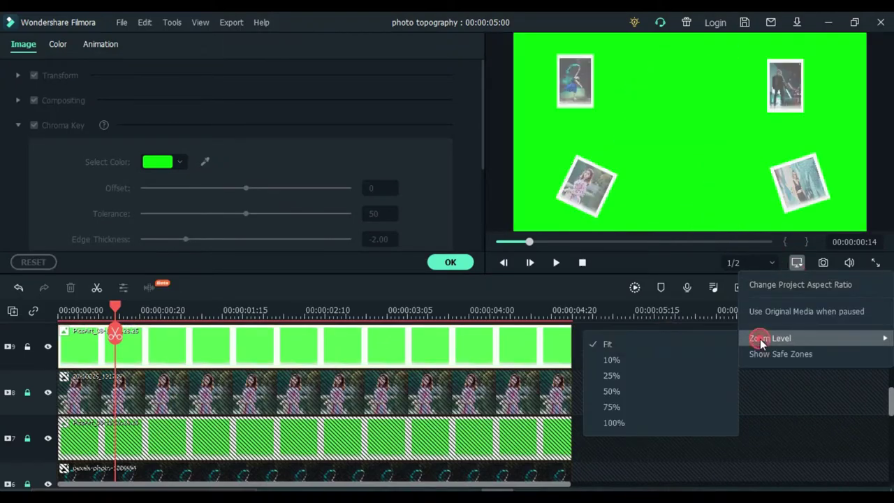
click(618, 407)
drag(561, 175, 535, 189)
click(796, 263)
click(663, 343)
click(451, 262)
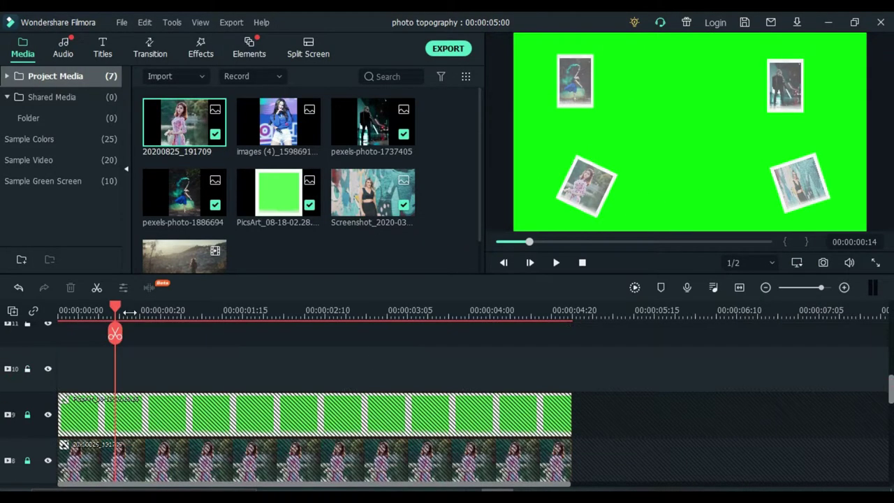
- Paste another frame clip at the start of the timeline and place it on track 11
click(59, 314)
right_click(234, 352)
click(303, 306)
drag(304, 367, 303, 331)
- Add the images (4) photo to track 10, shrunk at the top centre of the picture, and lock the track
drag(278, 122, 63, 370)
double_click(105, 395)
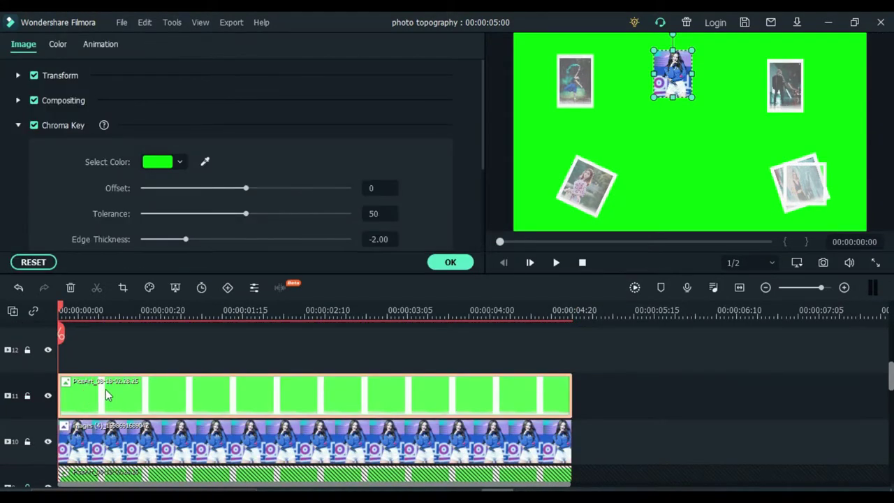
click(28, 443)
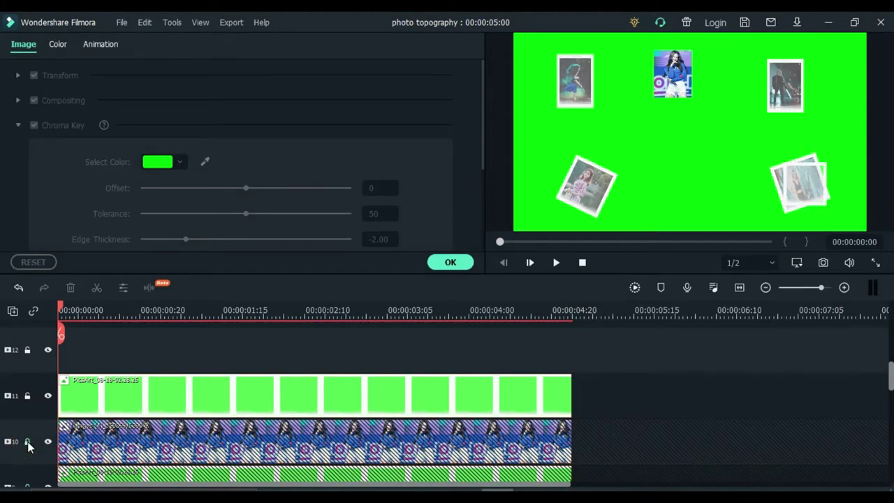
- Delete the frame clip from track 11 and paste a fresh copy at the start of that track
click(138, 412)
key(Delete)
right_click(136, 406)
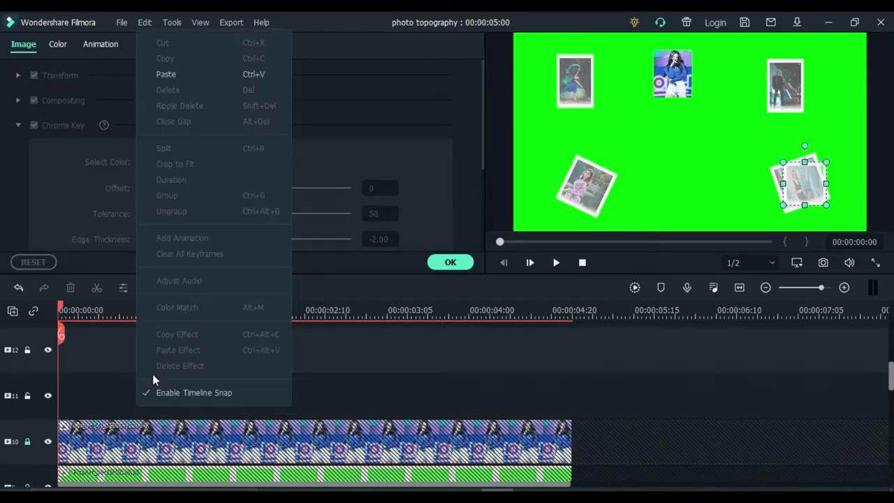
click(209, 74)
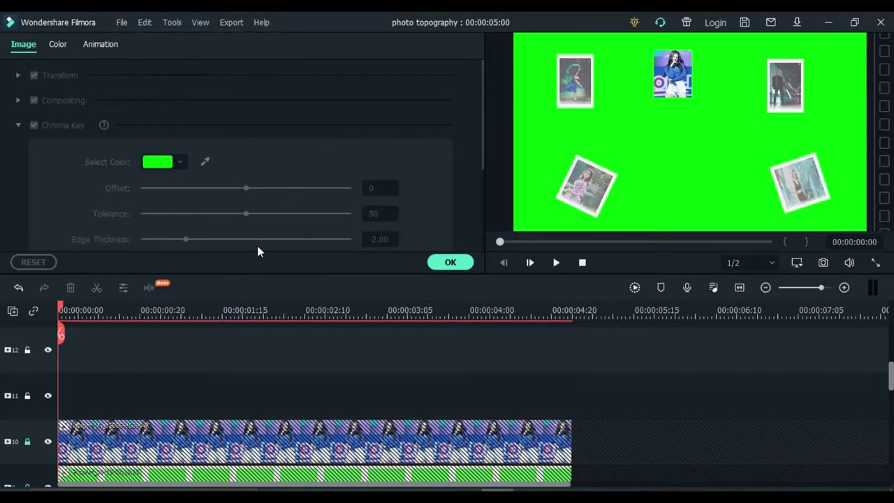
drag(506, 311, 3, 307)
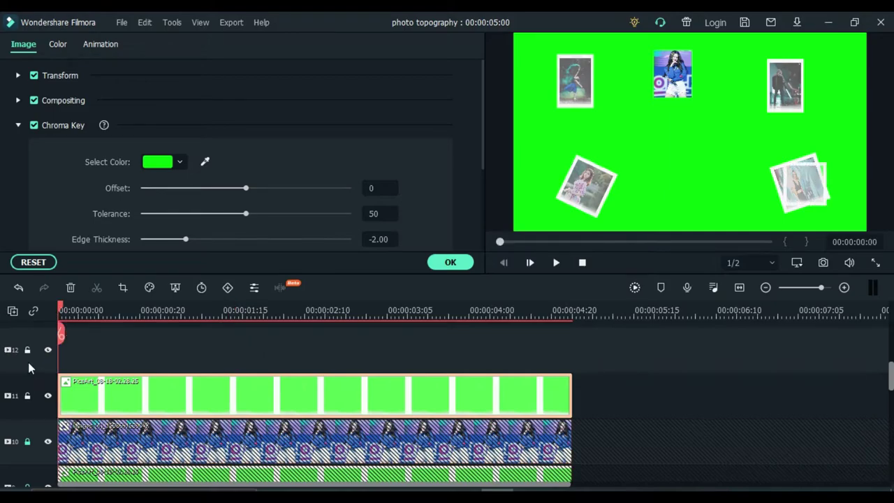
- Select the track 11 frame over the top-centre photo and enlarge the preview around it
click(678, 64)
click(797, 262)
mouse_move(762, 337)
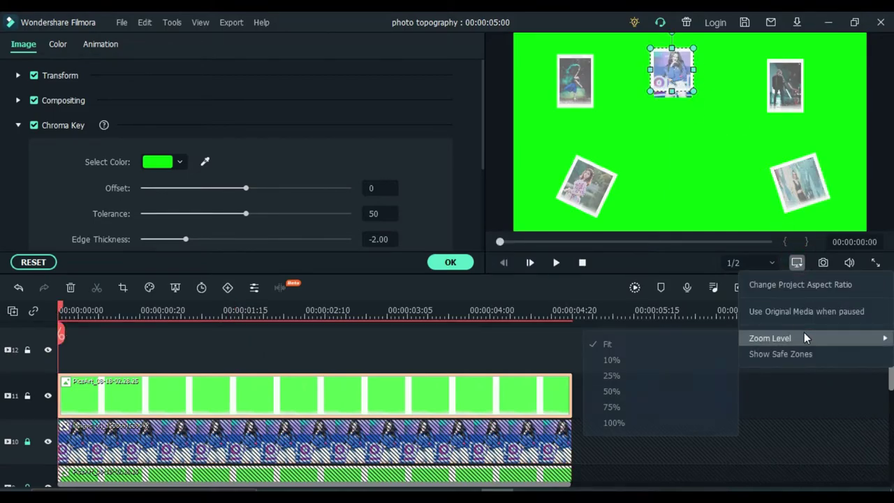
click(658, 389)
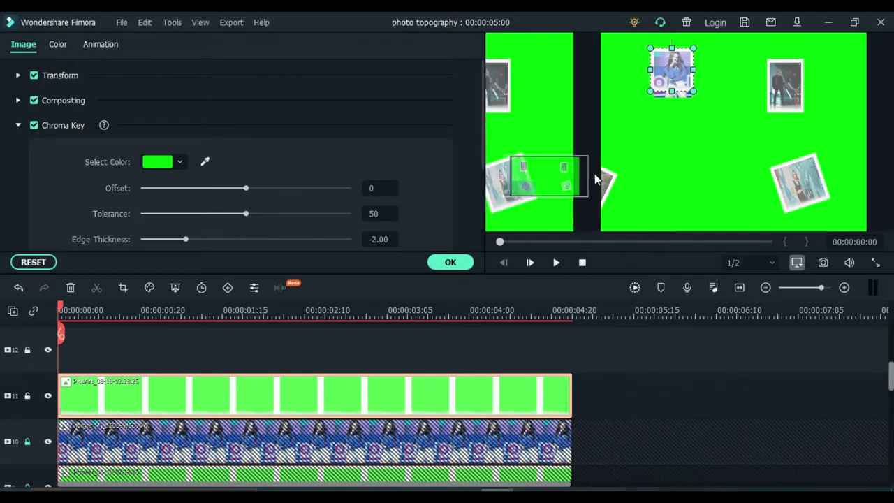
click(574, 178)
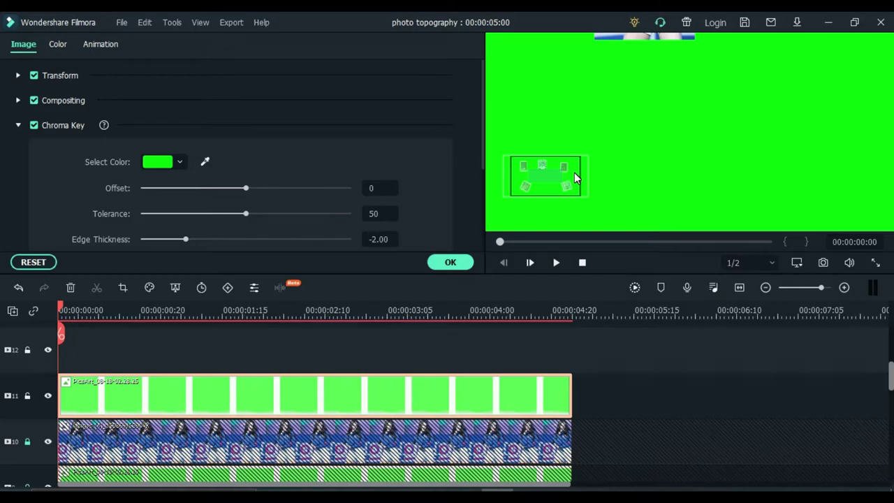
drag(553, 178, 548, 167)
drag(696, 153, 697, 174)
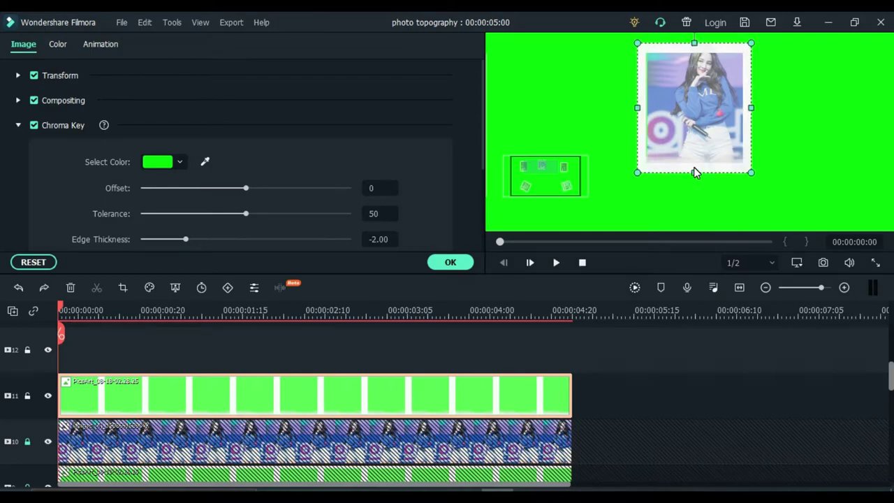
key(ctrl+z)
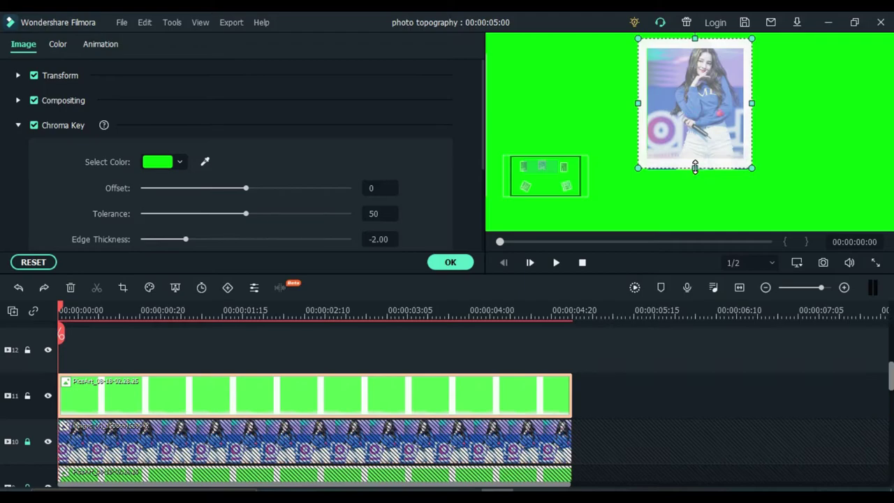
key(ctrl+z)
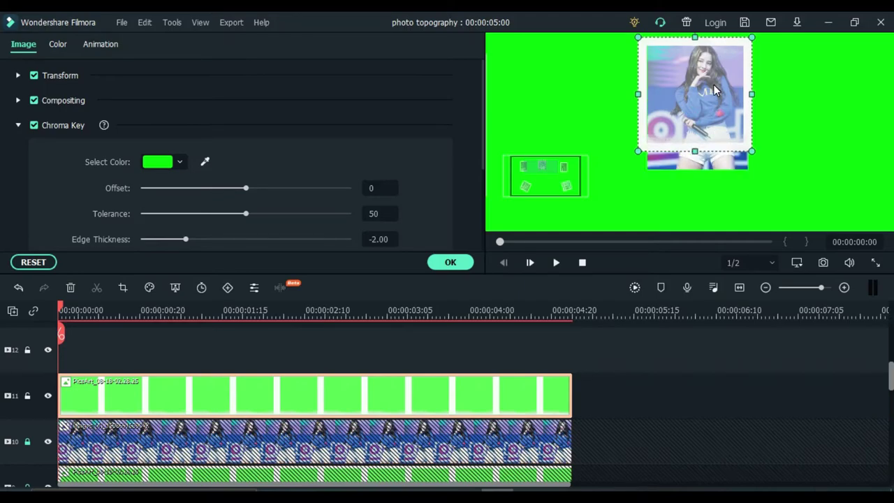
- Stretch the track 11 frame vertically to enclose the whole top-centre photo, and reset the preview zoom level to Fit
drag(711, 76, 710, 73)
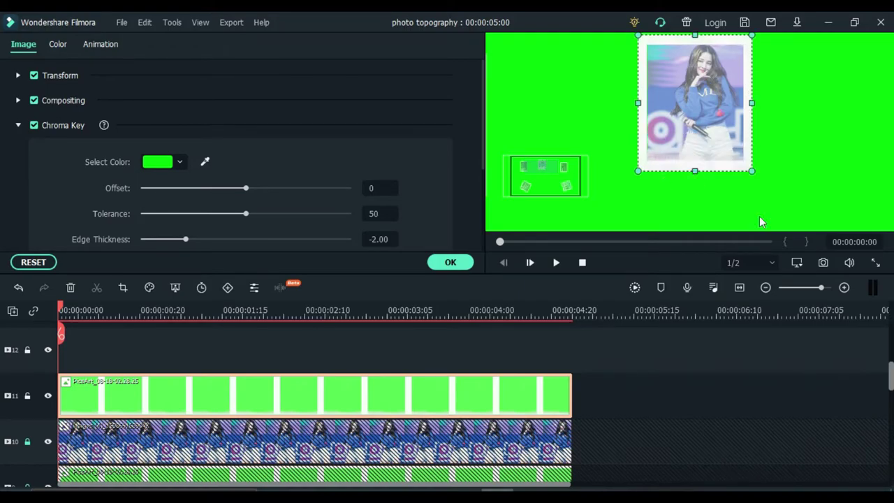
click(810, 111)
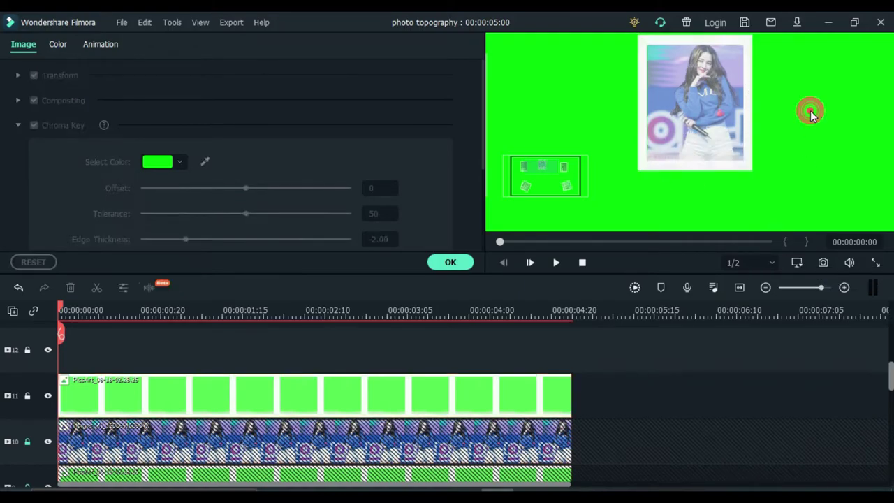
click(797, 262)
mouse_move(787, 338)
click(606, 341)
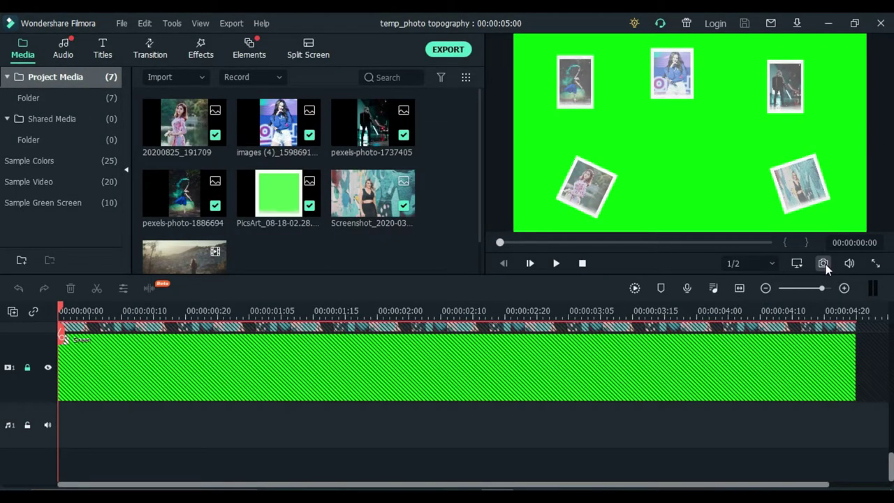
- Take a snapshot image of the finished green collage and clear all clips from the timeline
click(825, 264)
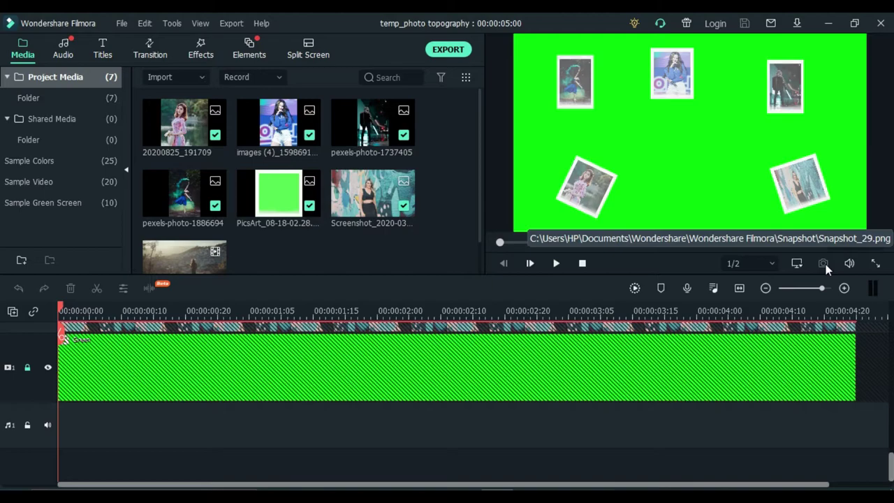
drag(891, 459, 890, 423)
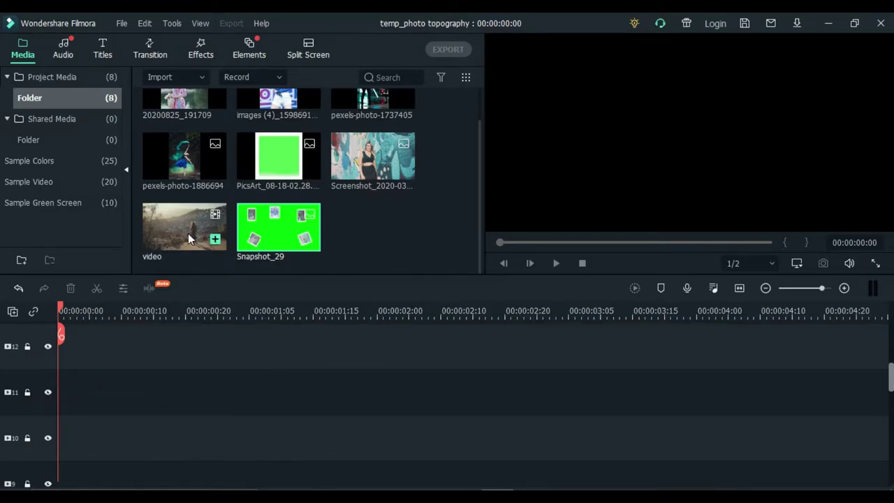
- Place the clip named video at the start of track 1 and dismiss the question about matching the project settings
scroll(4, 405, down, 5)
drag(216, 239, 63, 453)
click(341, 239)
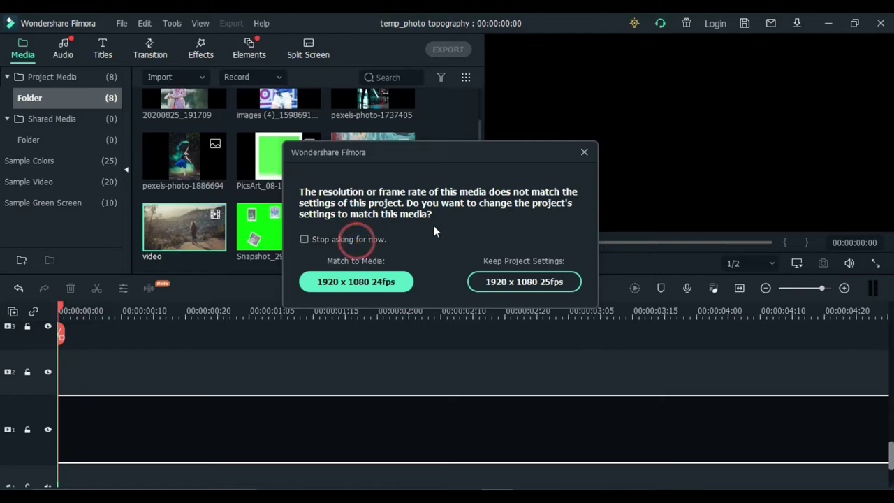
click(584, 152)
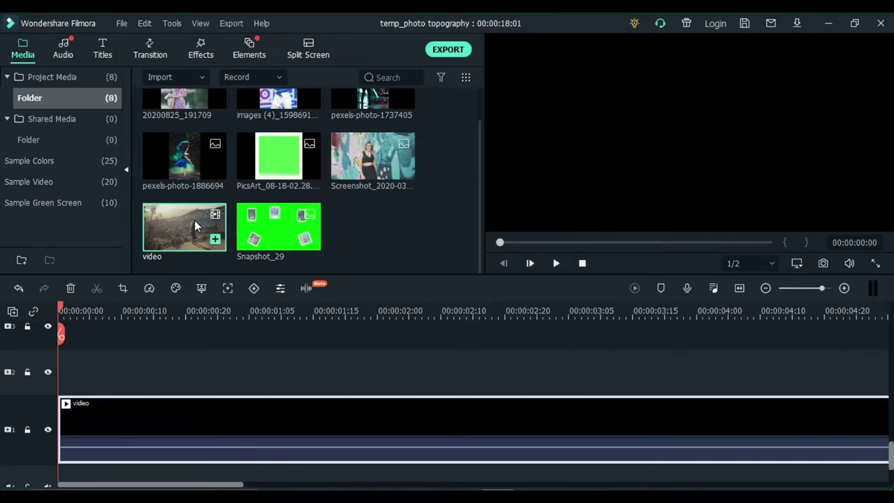
- Add Snapshot_29 at the start of track 4 and enable Chroma Key on it to remove the green background
drag(253, 245, 50, 428)
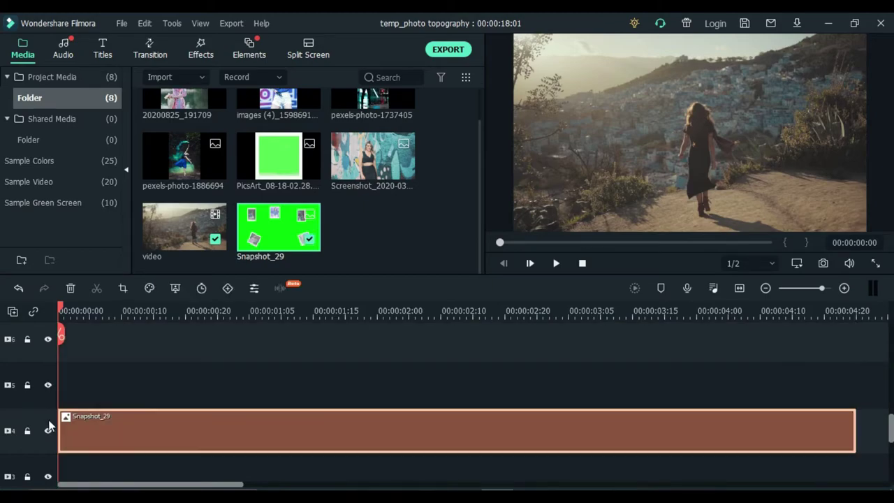
double_click(151, 424)
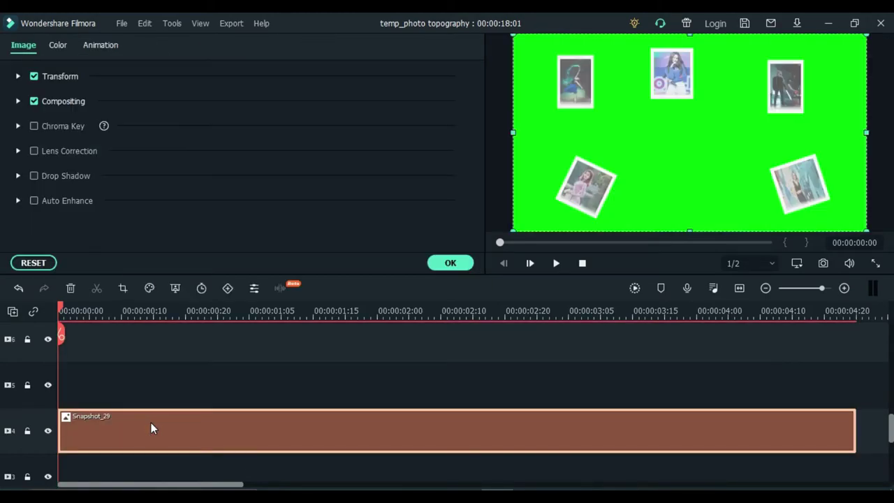
click(34, 126)
click(451, 262)
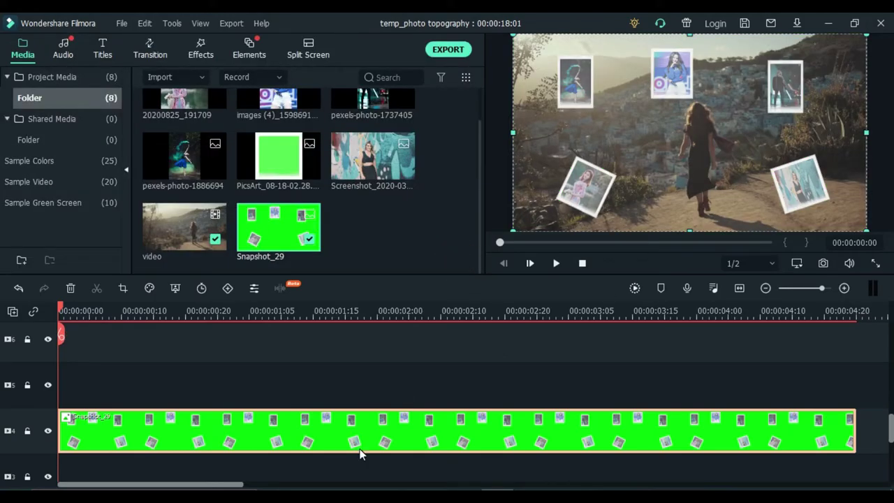
- Apply Pan & Zoom to the Snapshot_29 clip, with the End frame shrunk to about 461 x 259 near the picture's centre
right_click(361, 447)
click(445, 210)
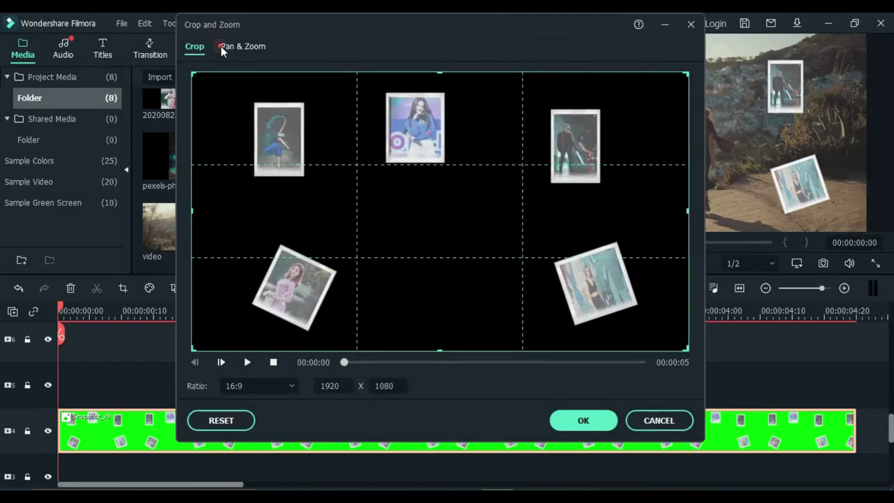
click(222, 49)
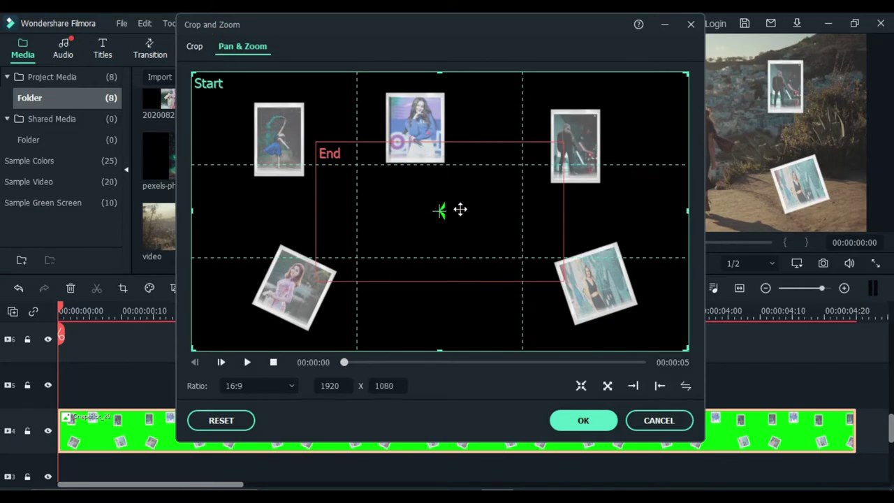
drag(555, 273, 468, 228)
drag(400, 209, 430, 215)
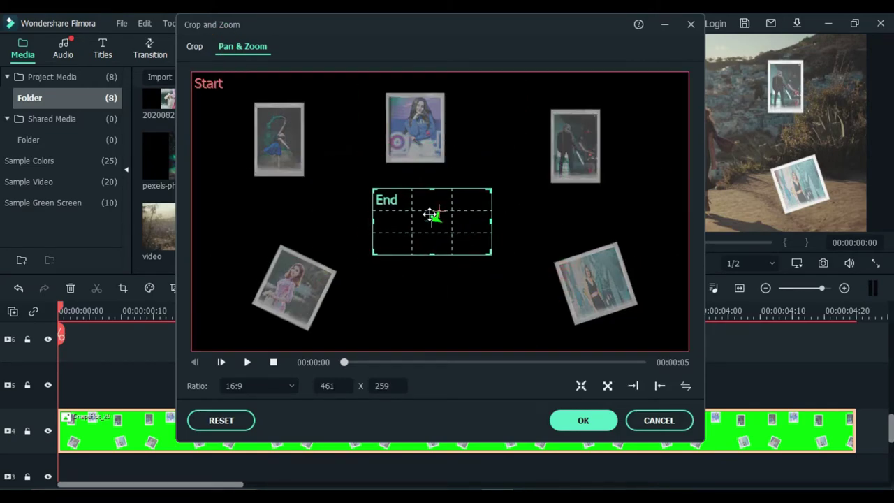
click(566, 420)
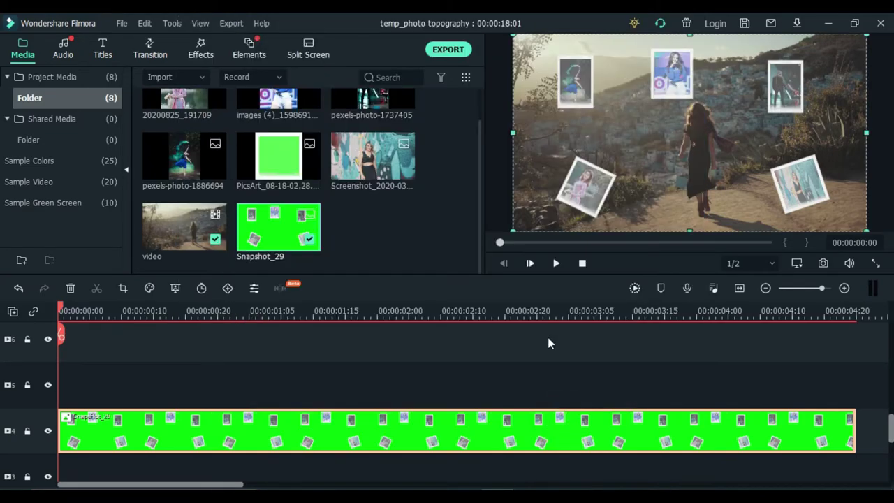
- Play the beginning of the composite to check the zooming photos, and return the playhead to the start
click(556, 265)
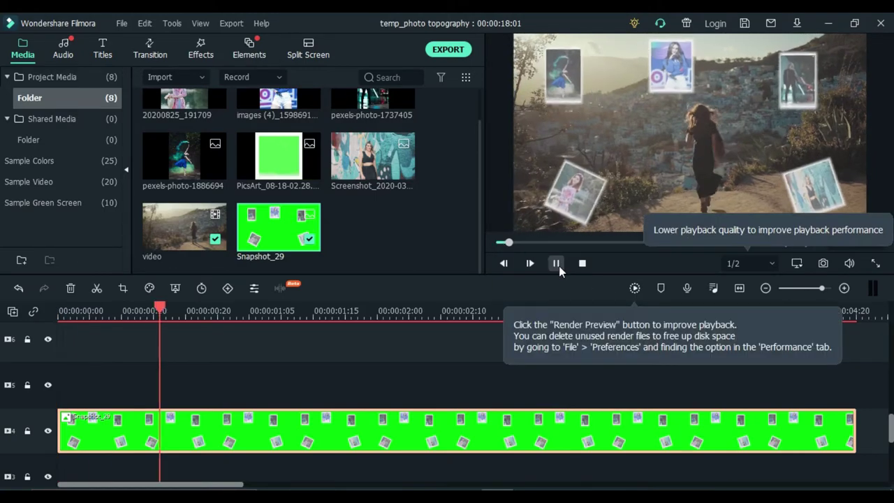
click(559, 266)
drag(502, 308, 60, 316)
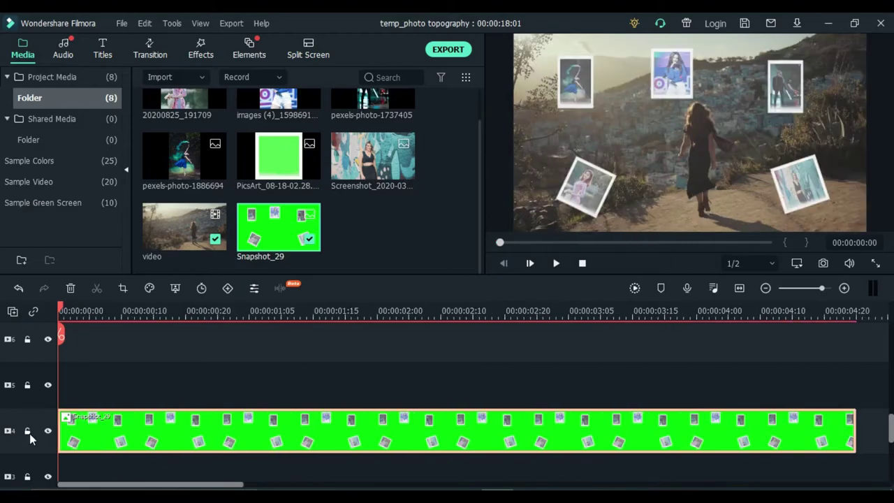
- Extend the end of the Snapshot_29 clip on track 4 to just past 8 seconds
click(28, 431)
click(27, 432)
scroll(843, 448, down, 2)
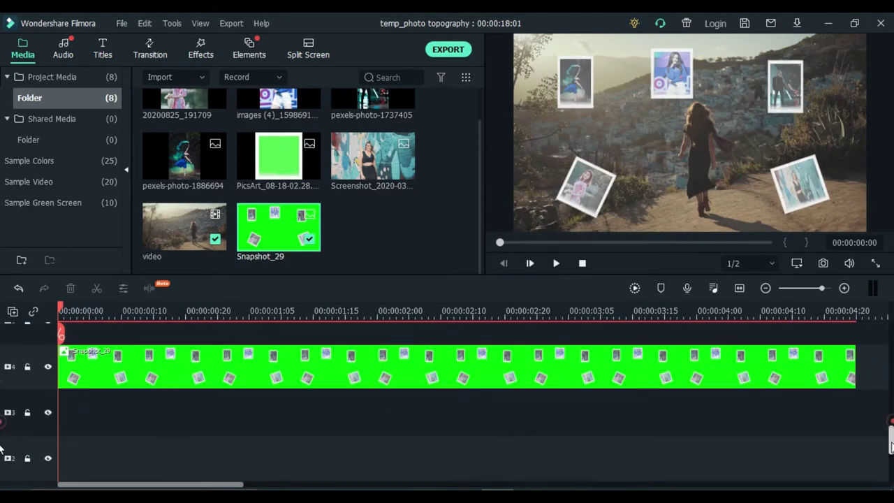
scroll(890, 469, up, 2)
drag(861, 419, 579, 387)
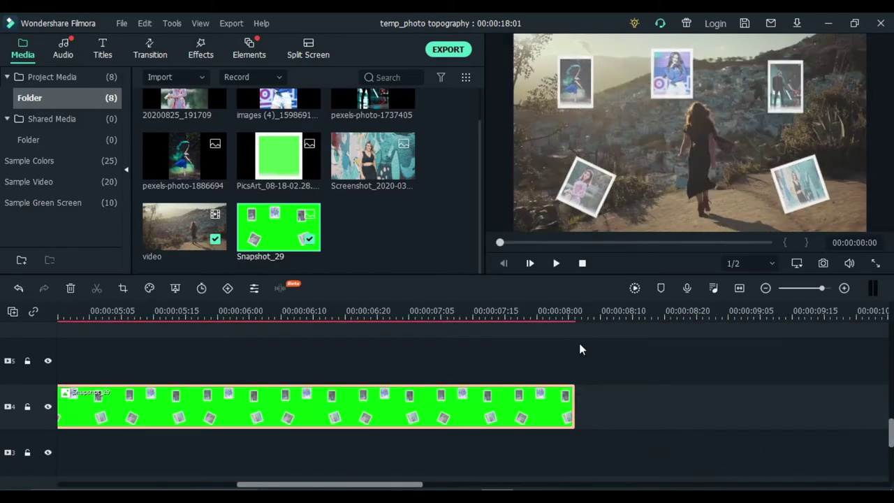
- Split the snapshot and video clips at 00:00:08:05 and delete the parts after the cut
click(569, 334)
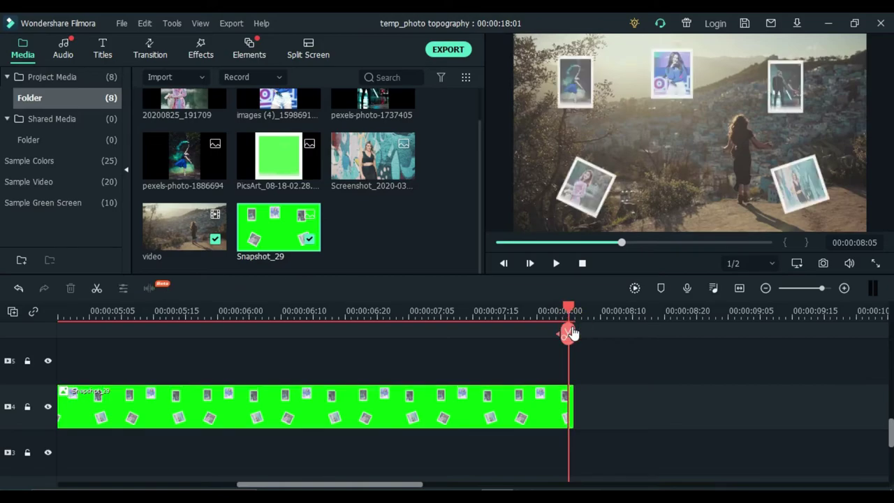
drag(891, 433, 891, 441)
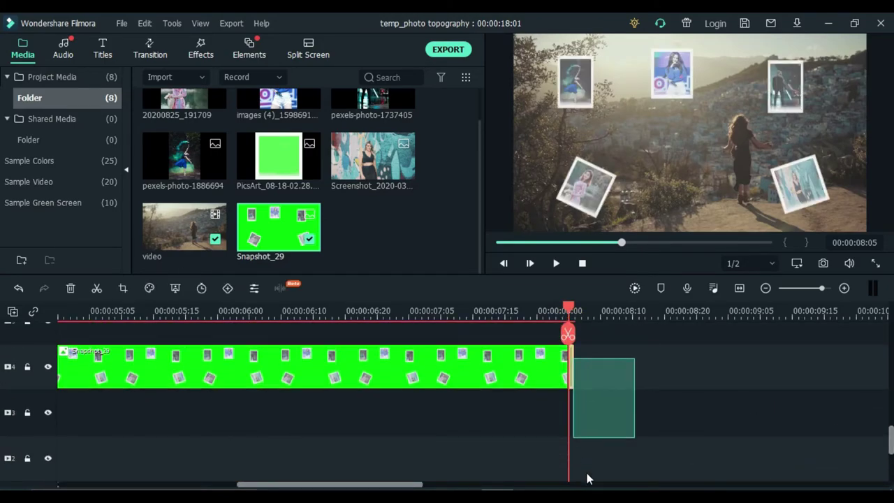
scroll(581, 463, down, 2)
click(568, 339)
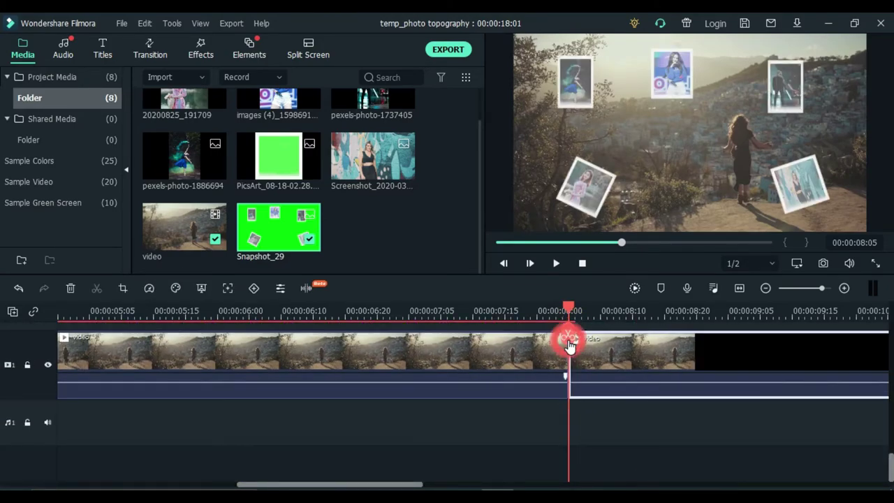
key(Delete)
drag(891, 467, 891, 442)
key(Delete)
- Return the playhead to the start, copy the Snapshot_29 clip on track 4, and lock that track
drag(570, 310, 2, 376)
key(Up)
click(28, 328)
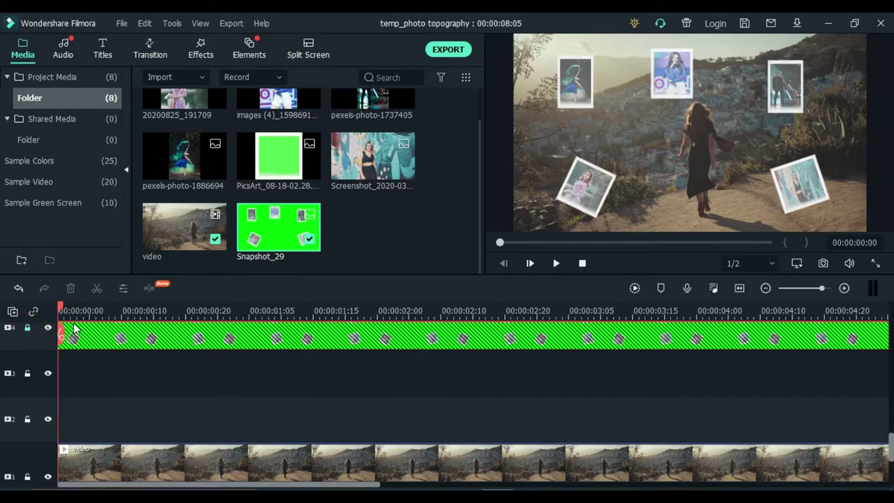
click(28, 329)
right_click(95, 340)
click(207, 77)
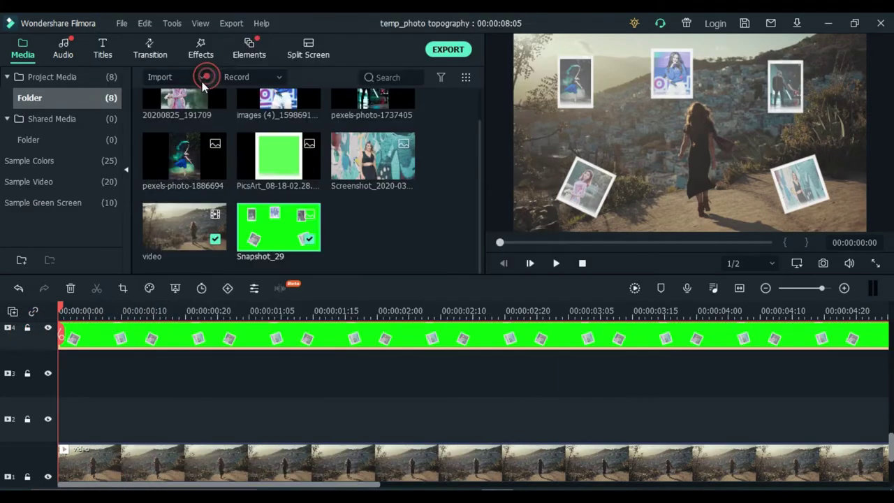
click(27, 328)
- Paste the copied Snapshot_29 clip so that it starts at 00:00:01:00
drag(88, 319, 219, 369)
right_click(251, 366)
click(341, 61)
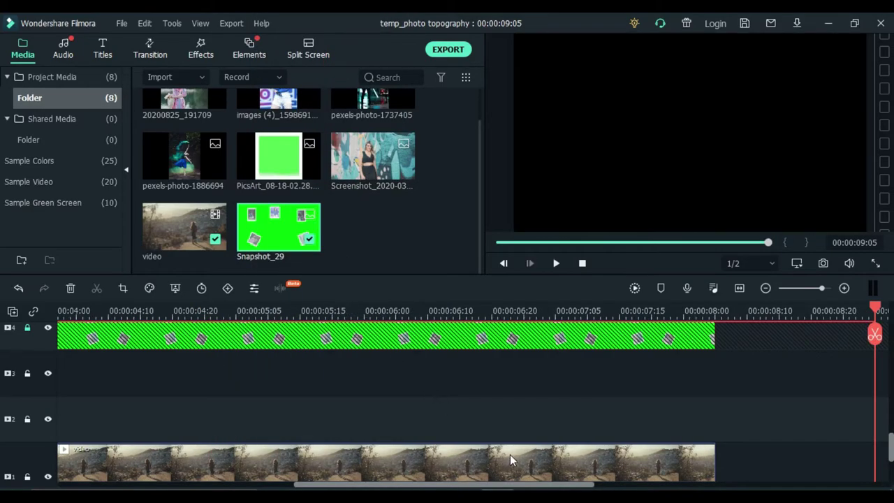
- Move the pasted Snapshot_29 clip down to track 3, keeping its start time, and lock that track
scroll(513, 462, up, 2)
drag(534, 485, 300, 489)
drag(388, 409, 378, 469)
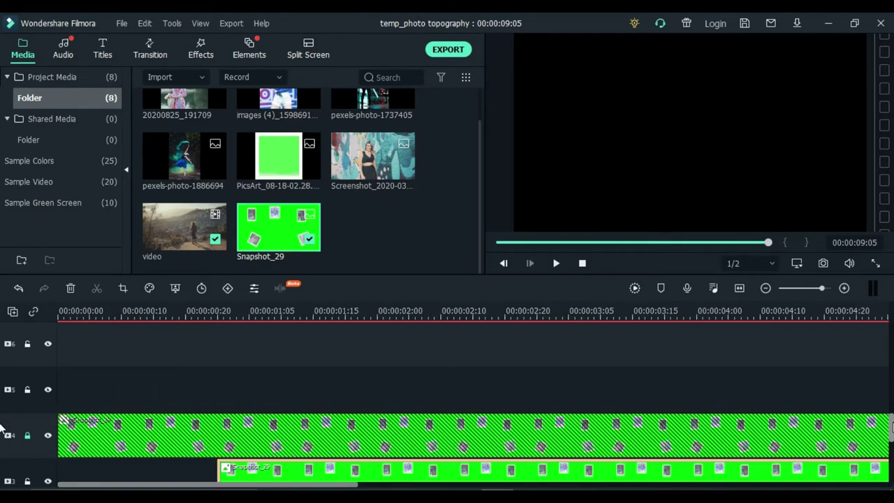
scroll(252, 377, down, 3)
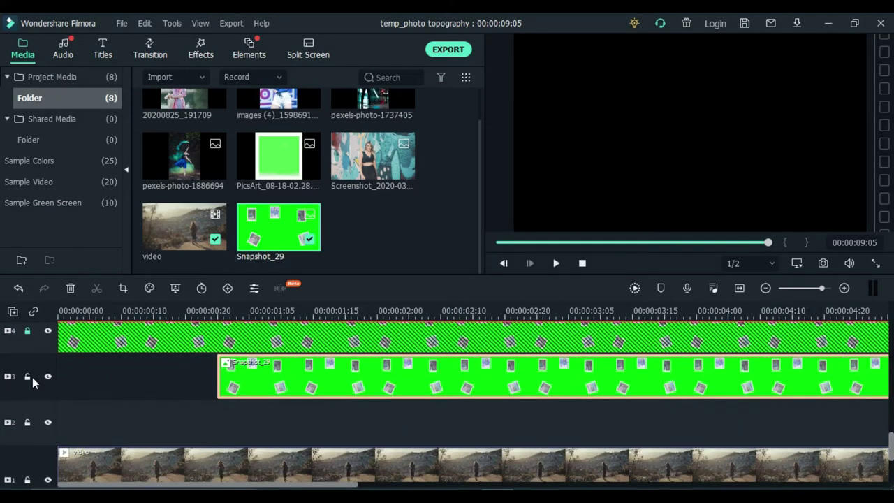
click(28, 377)
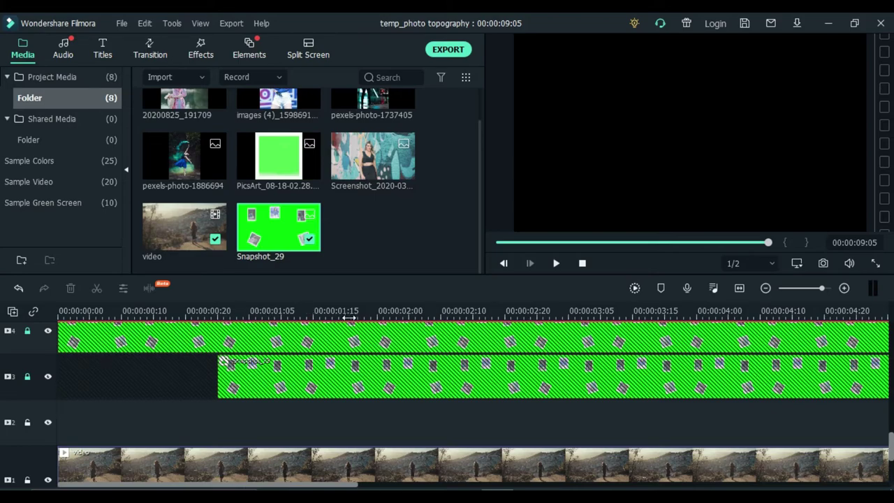
- Paste another copy of the Snapshot_29 clip on track 5, starting at 00:00:01:20
drag(377, 316, 346, 315)
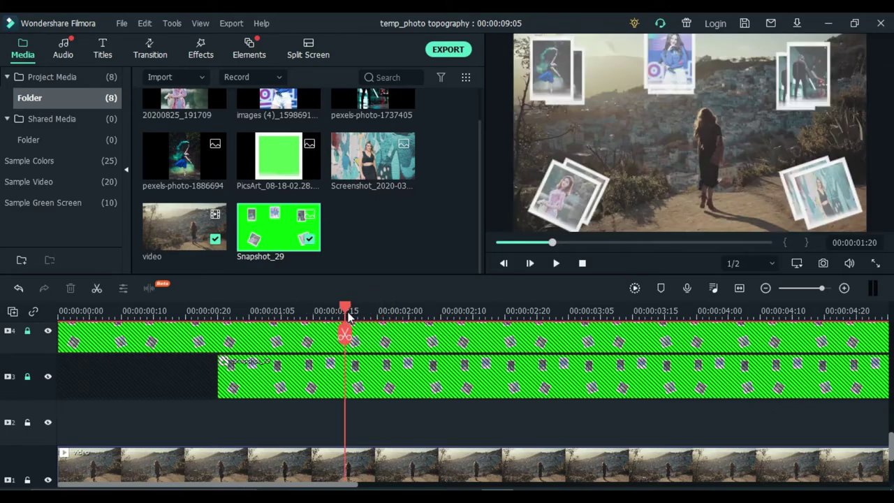
right_click(385, 415)
click(443, 83)
drag(890, 454, 892, 439)
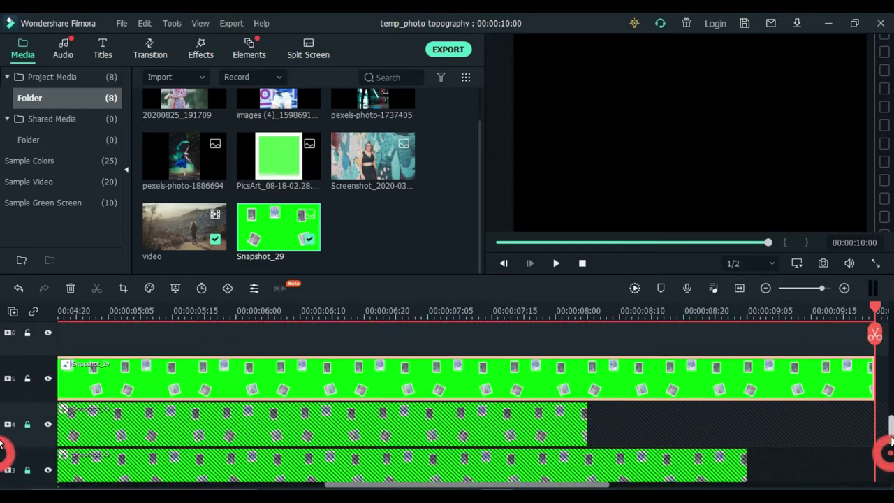
- Move the pasted Snapshot_29 clip from track 5 down to track 2, keeping its start time
click(603, 441)
scroll(599, 481, down, 3)
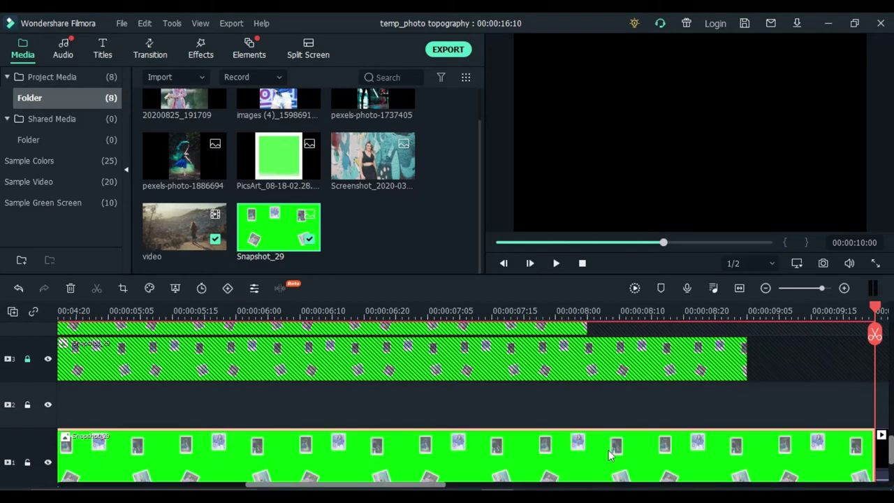
scroll(609, 357, up, 3)
click(614, 358)
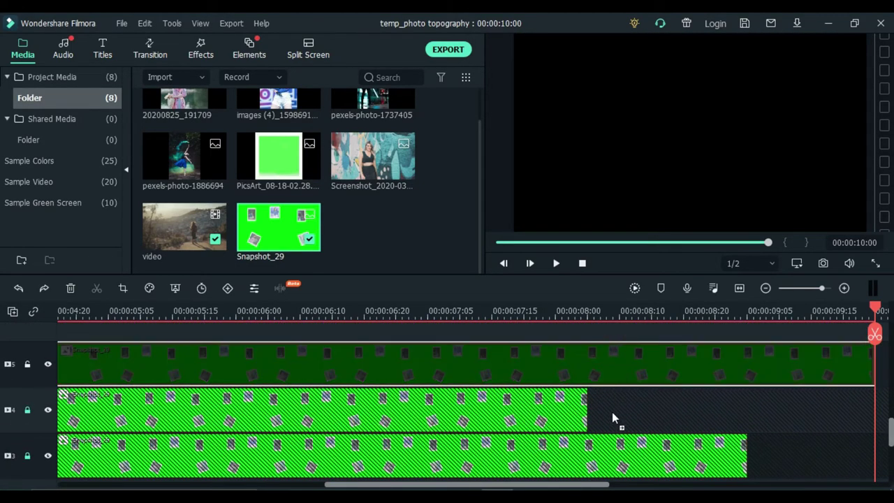
drag(609, 473, 588, 410)
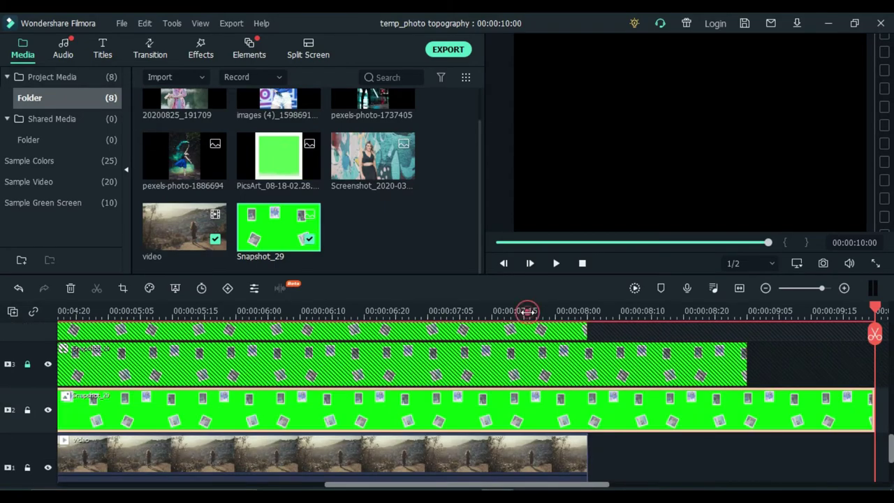
- Return the playhead to the start and unlock tracks 3 and 4
key(Home)
drag(292, 308, 106, 287)
click(27, 364)
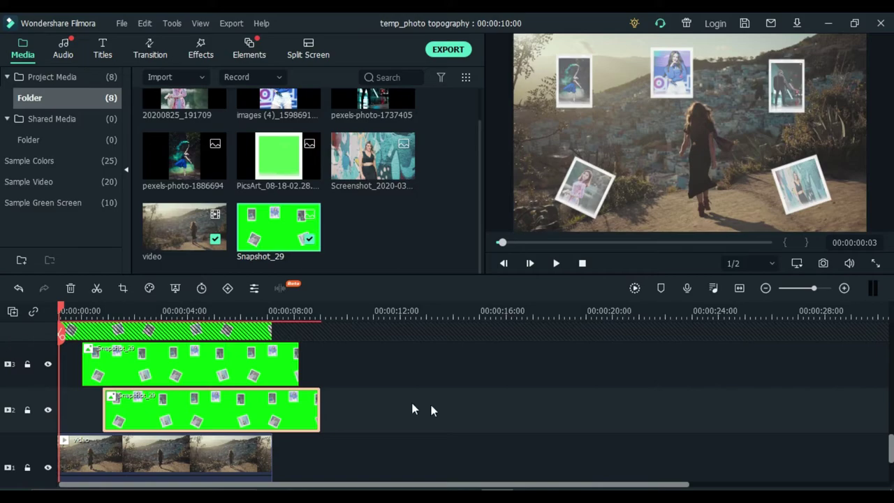
scroll(98, 355, up, 1)
click(27, 367)
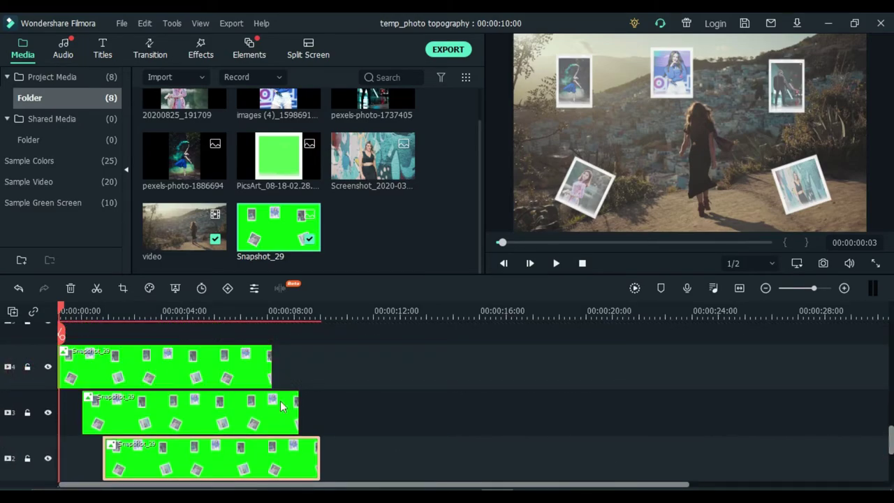
- Trim the ends of the Snapshot_29 clips on tracks 2 and 3 to match the end of the walking video
drag(890, 441, 890, 453)
drag(318, 396, 272, 401)
double_click(285, 366)
drag(297, 356, 272, 359)
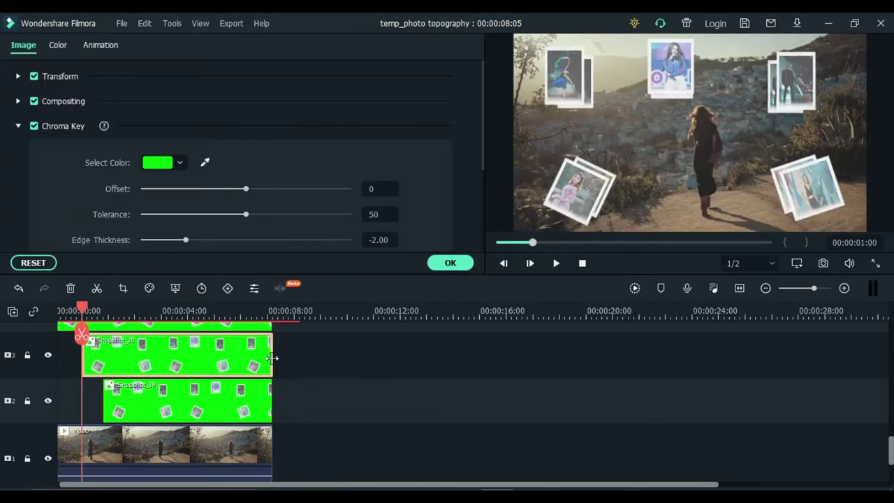
click(451, 263)
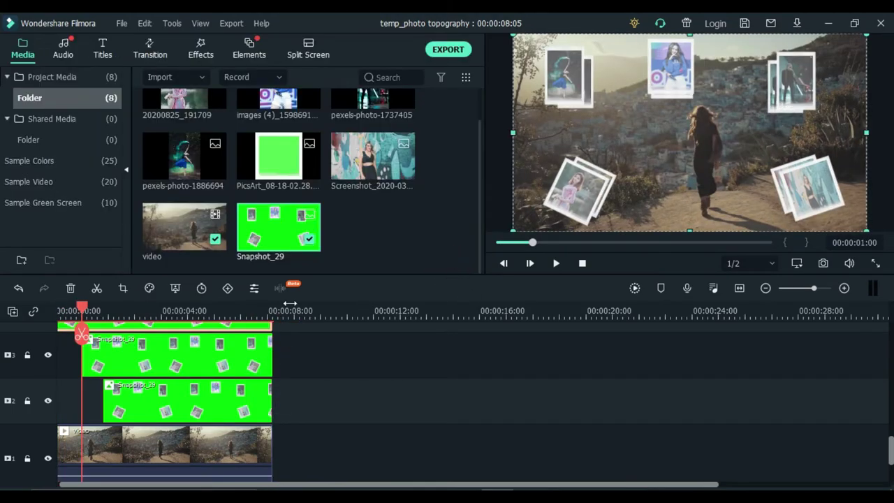
- Play the composition from the start in full screen to check the staggered photo copies, and pause playback
key(Home)
click(875, 262)
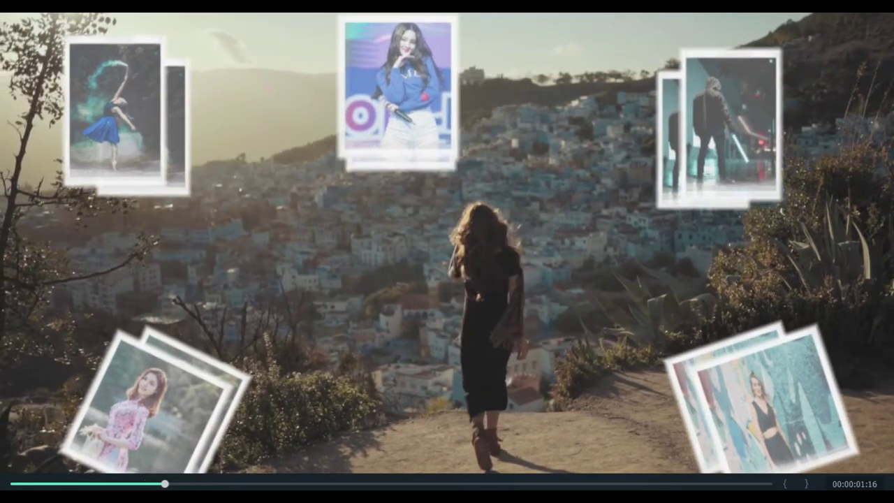
key(Escape)
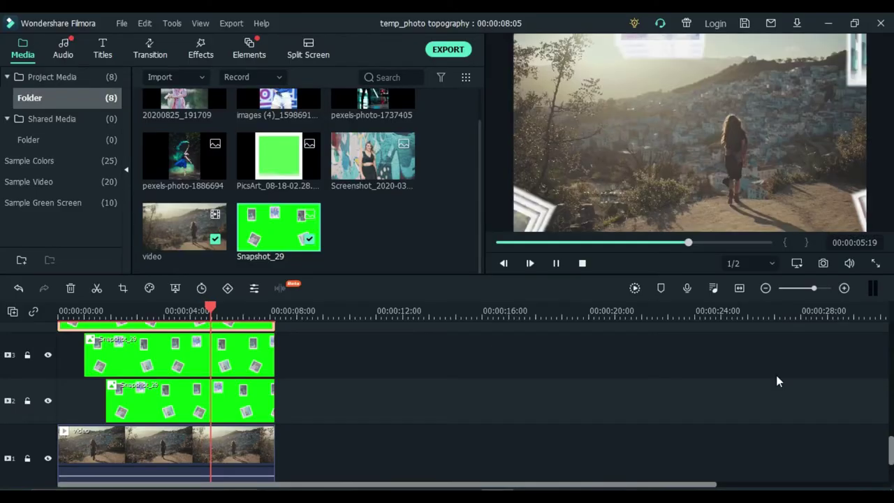
click(557, 264)
- Apply the Fade In preset animation to the Snapshot_29 clips on tracks 3 and 2
click(133, 311)
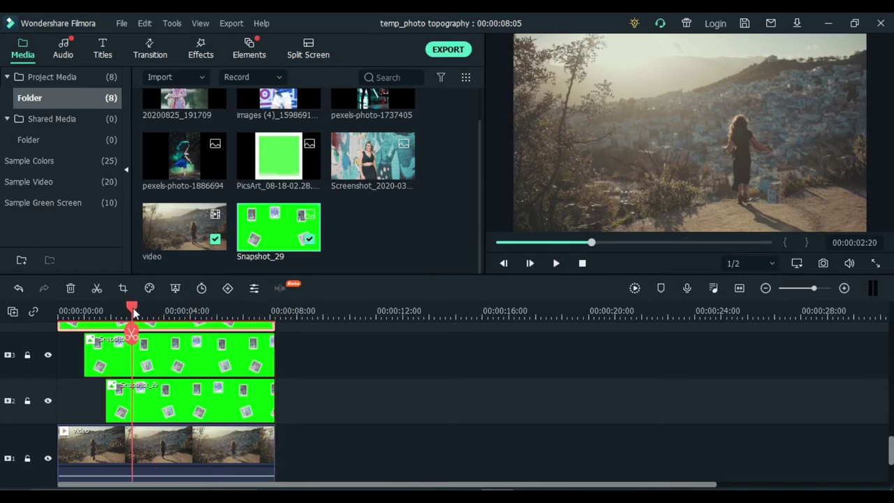
double_click(169, 340)
key(space)
click(101, 44)
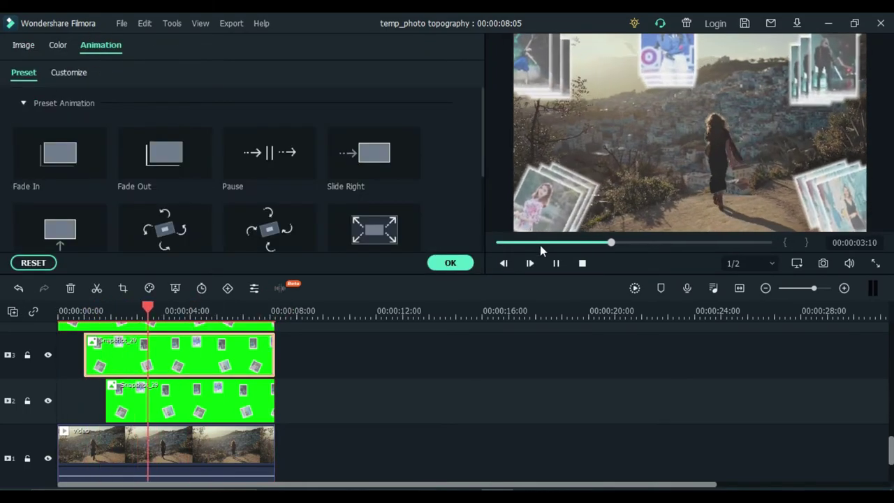
double_click(67, 166)
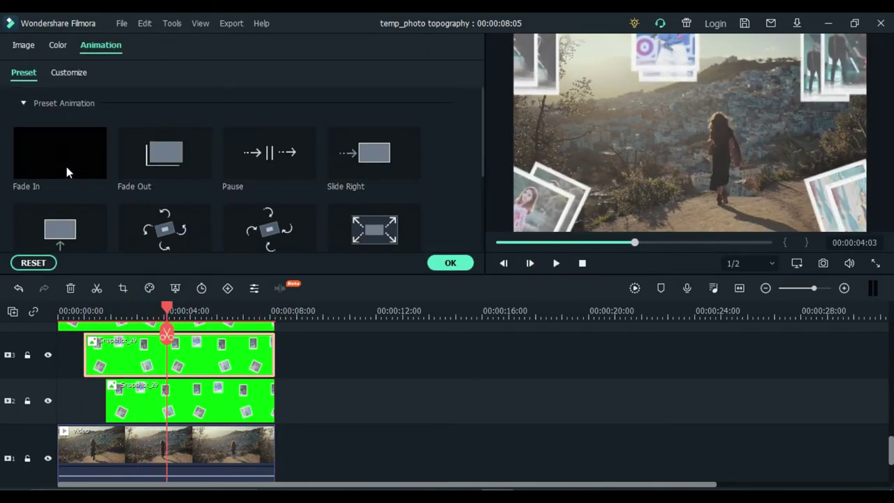
click(180, 403)
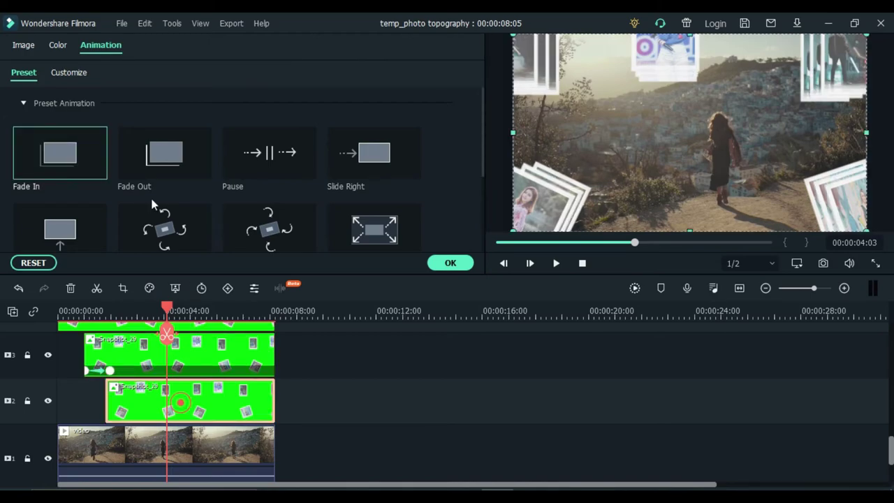
double_click(78, 156)
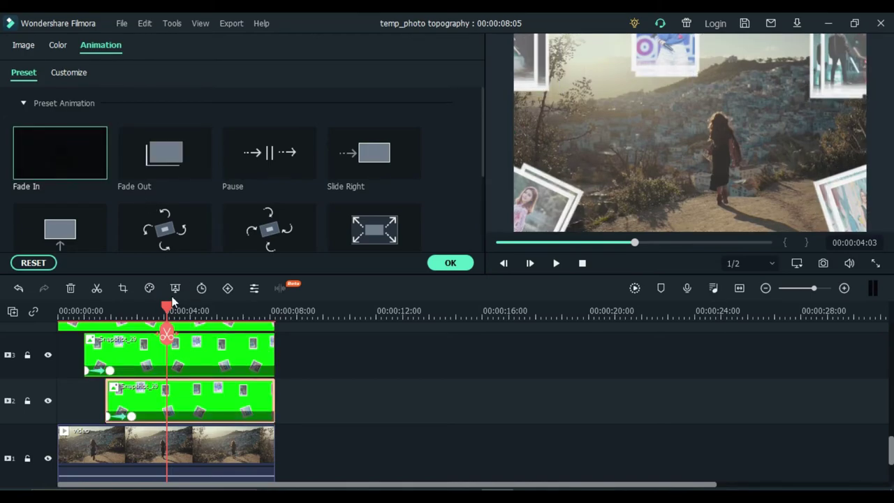
- Return the playhead to the start, briefly play the opening, and set the preview playback quality to Full
click(143, 311)
drag(110, 316, 28, 314)
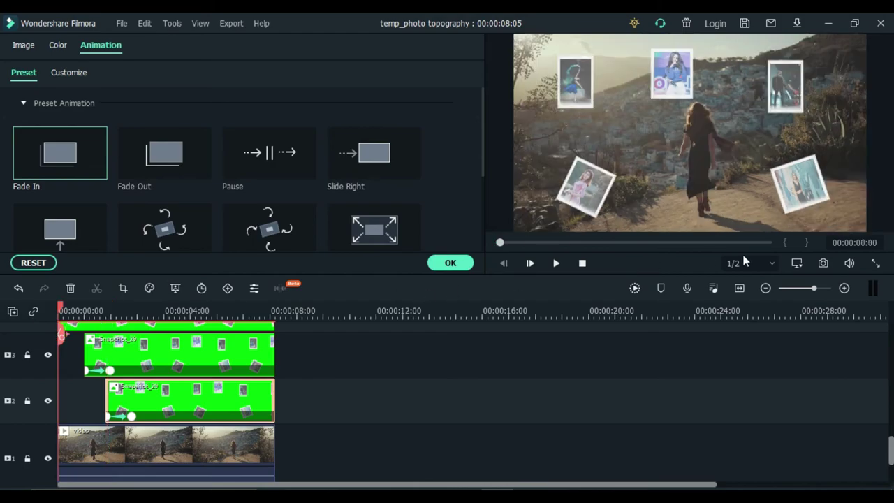
click(561, 262)
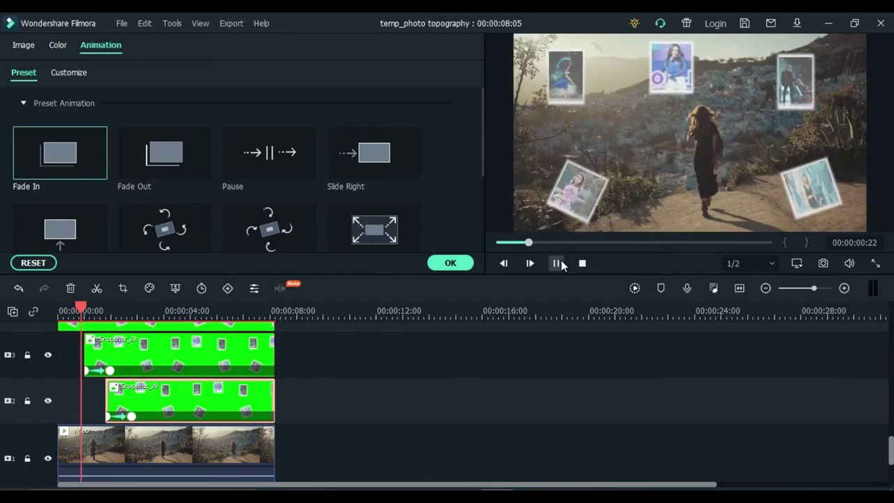
click(558, 263)
click(760, 265)
click(748, 285)
- Review the faded photo overlays in full screen, and close the clip's animation settings
click(872, 262)
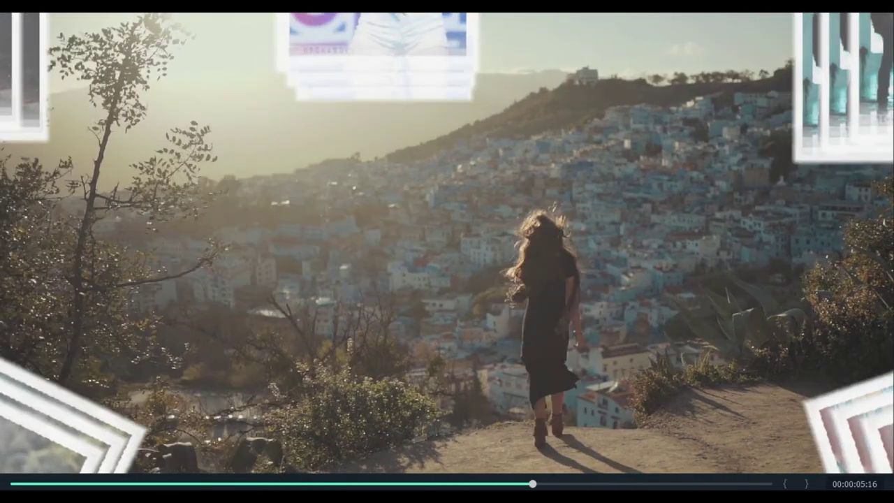
key(Escape)
click(449, 261)
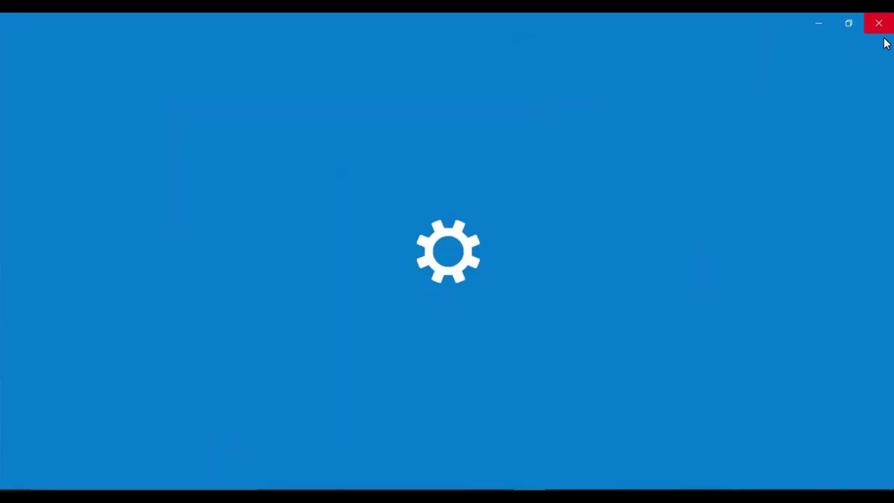
click(888, 25)
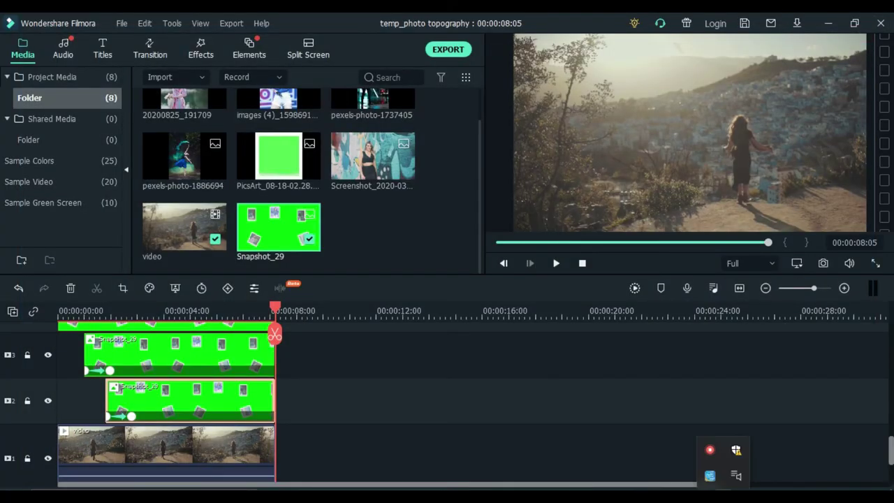
right_click(719, 450)
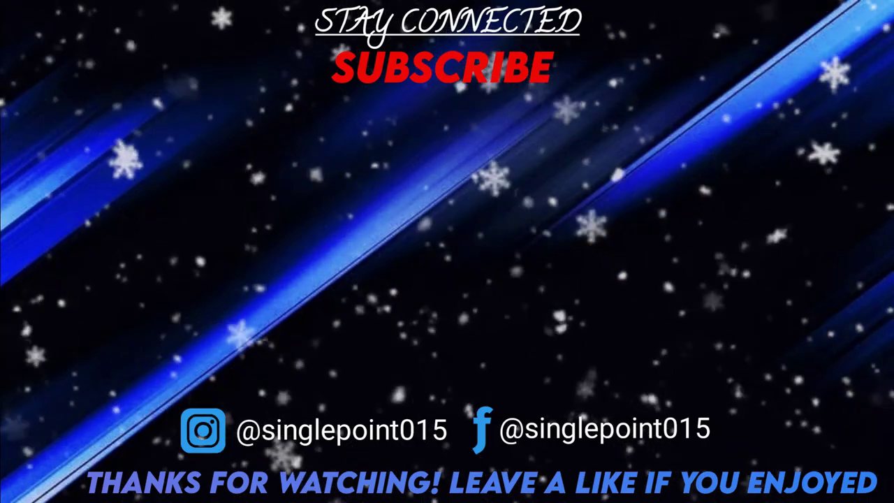